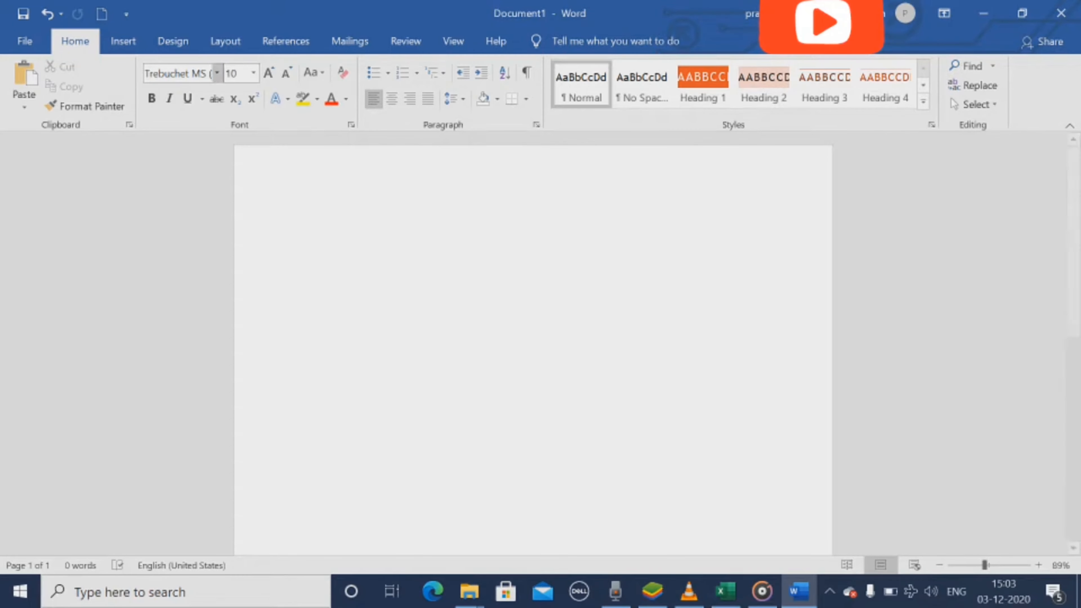
pyautogui.click(123, 40)
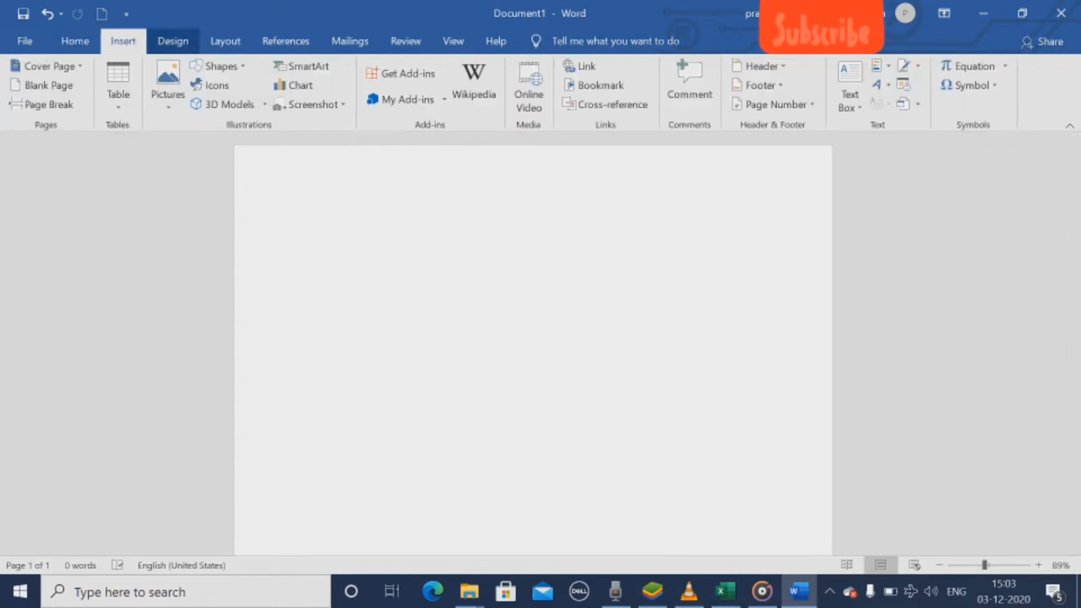
pyautogui.click(173, 40)
pyautogui.click(225, 41)
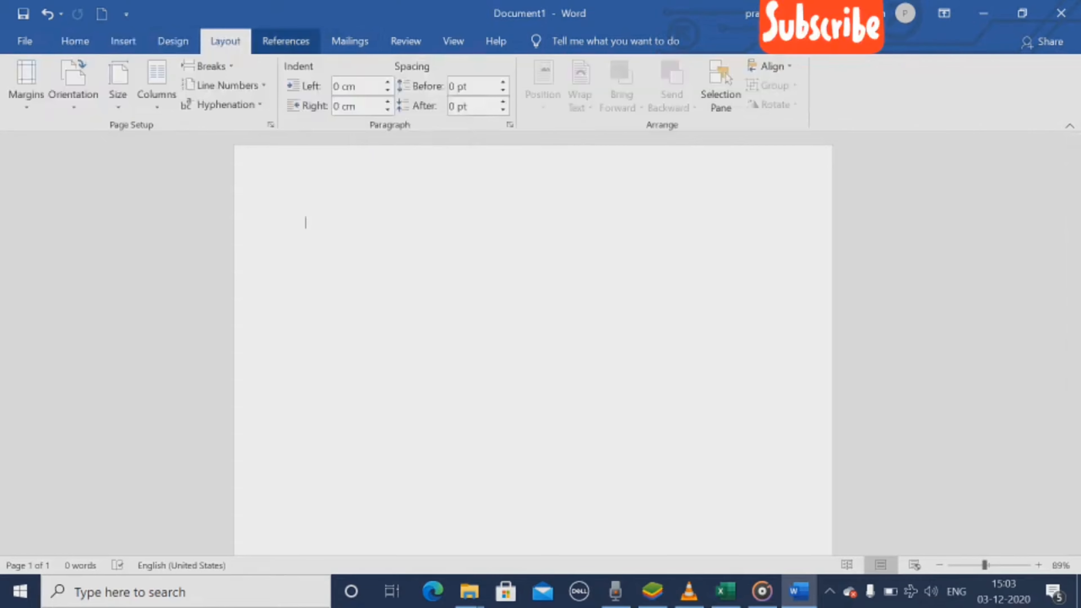
pyautogui.click(286, 41)
pyautogui.click(350, 41)
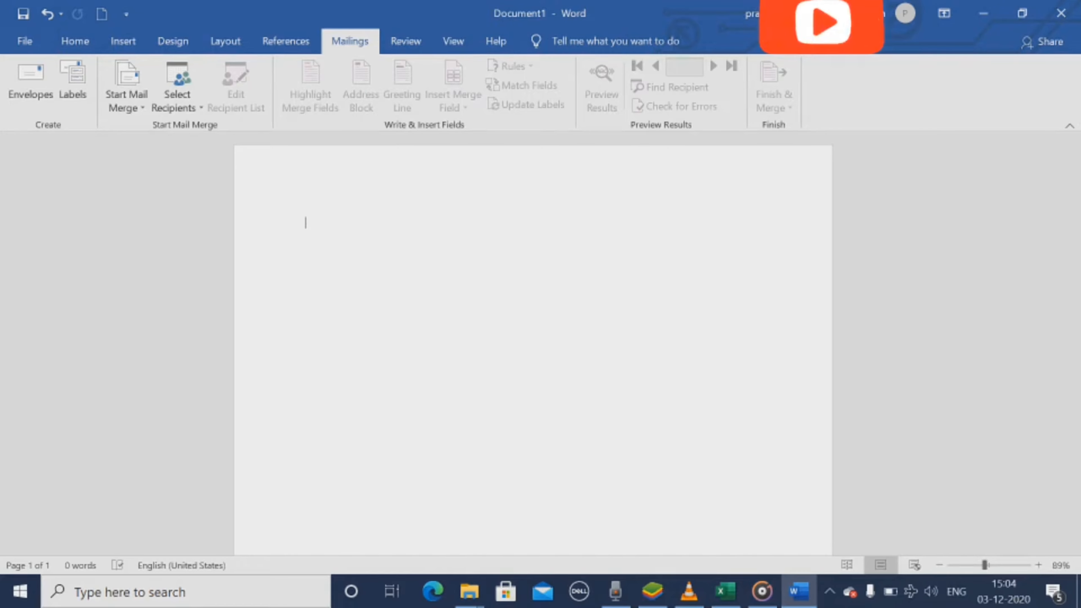
# Step: Generate sample paragraphs in the blank document with the =rand() function
pyautogui.write('=ra')
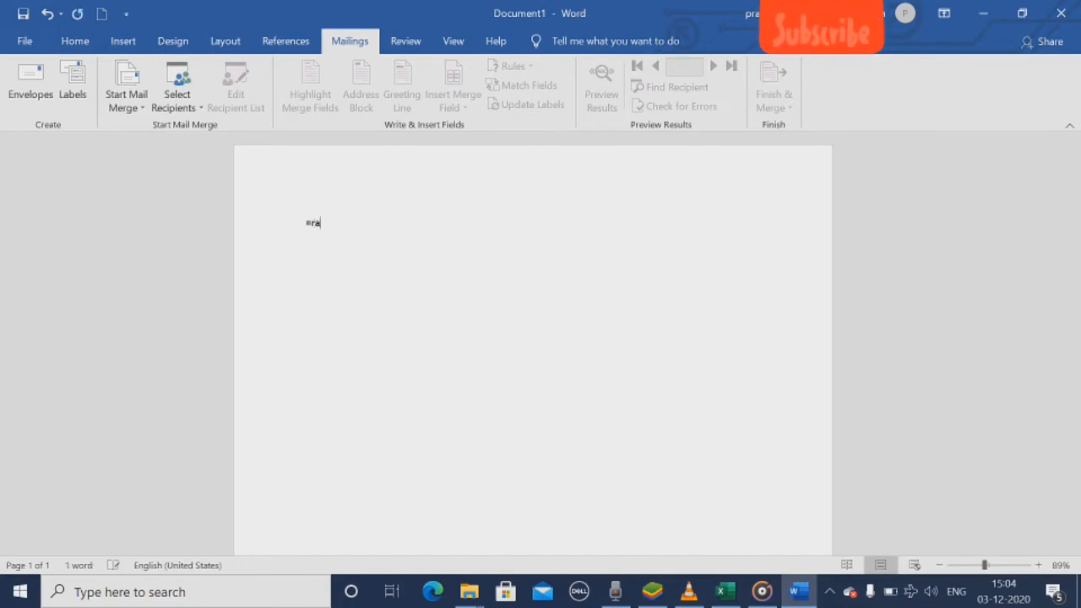
pyautogui.write('nd()')
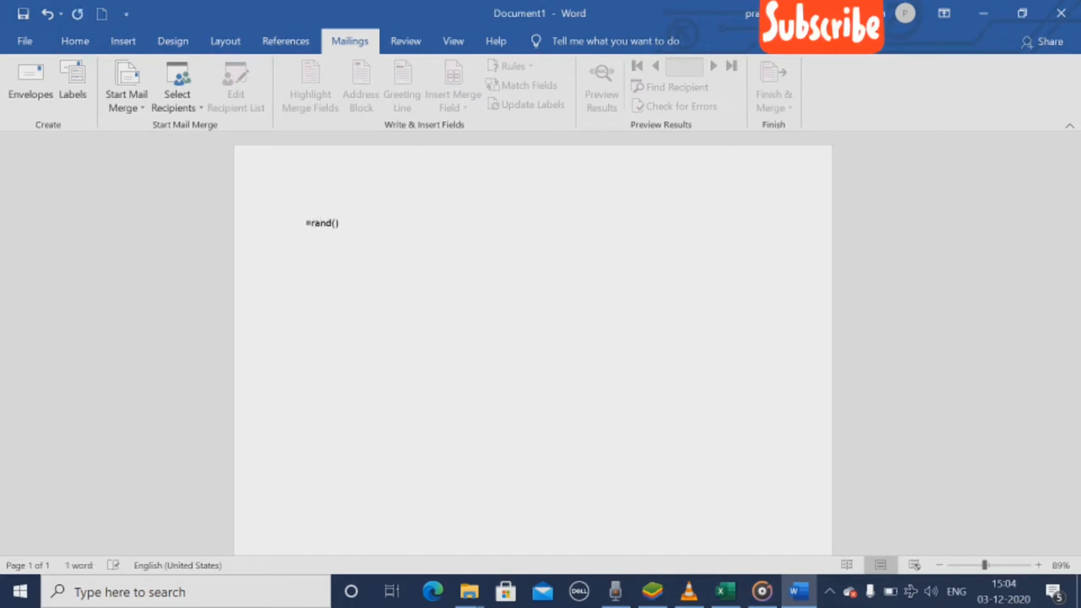
pyautogui.press('Return')
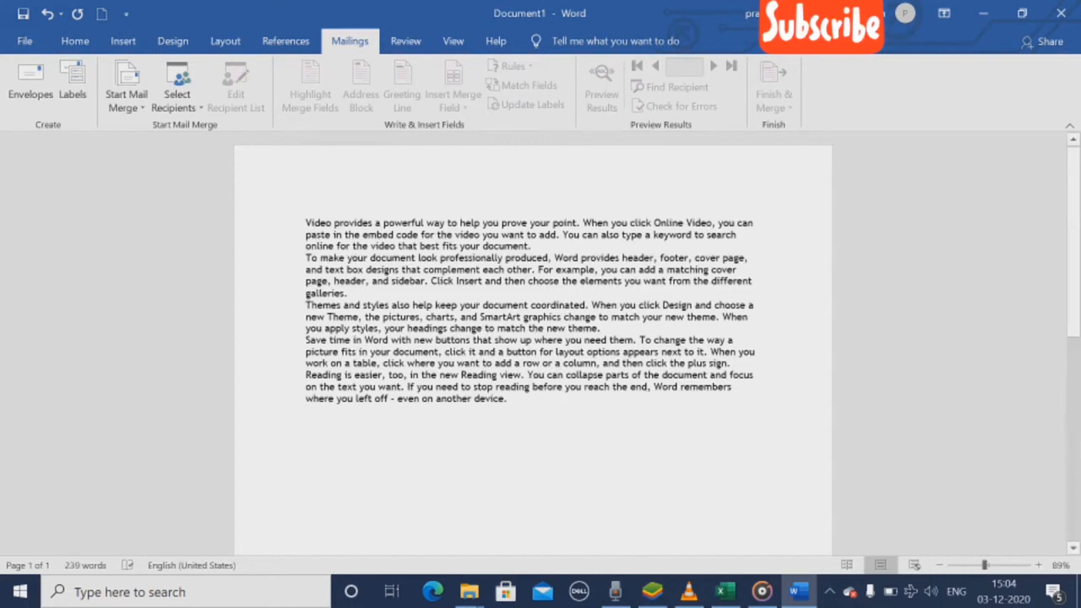
# Step: Insert four blank lines above the first paragraph of the sample text
pyautogui.click(305, 222)
pyautogui.press('Return')
pyautogui.press('Return')
pyautogui.press('Return')
pyautogui.press('Return')
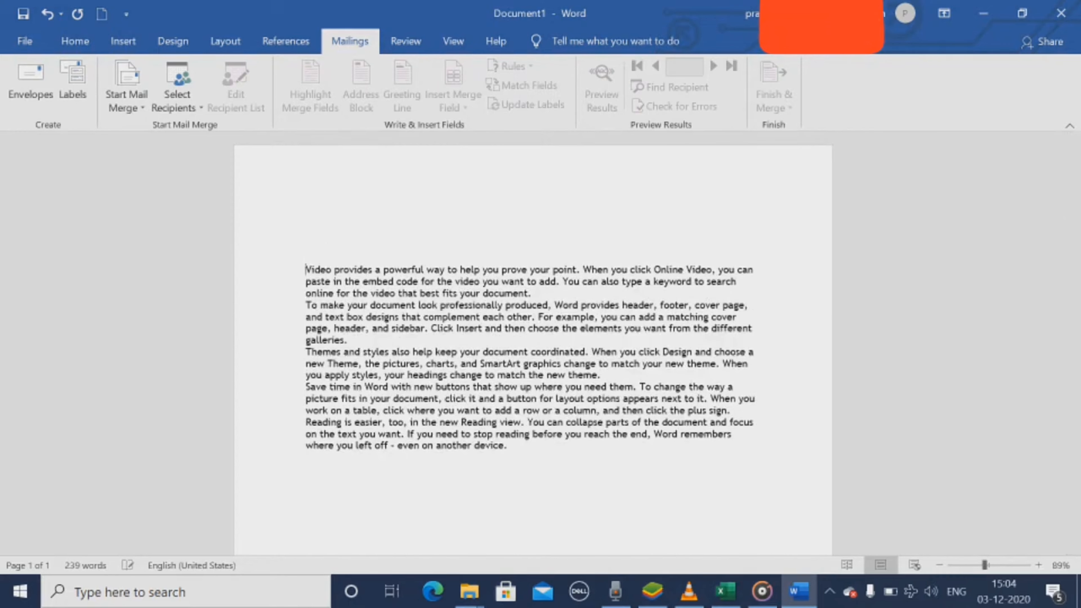
# Step: Justify all the text in the document
pyautogui.click(305, 223)
pyautogui.hotkey('ctrl', 'a')
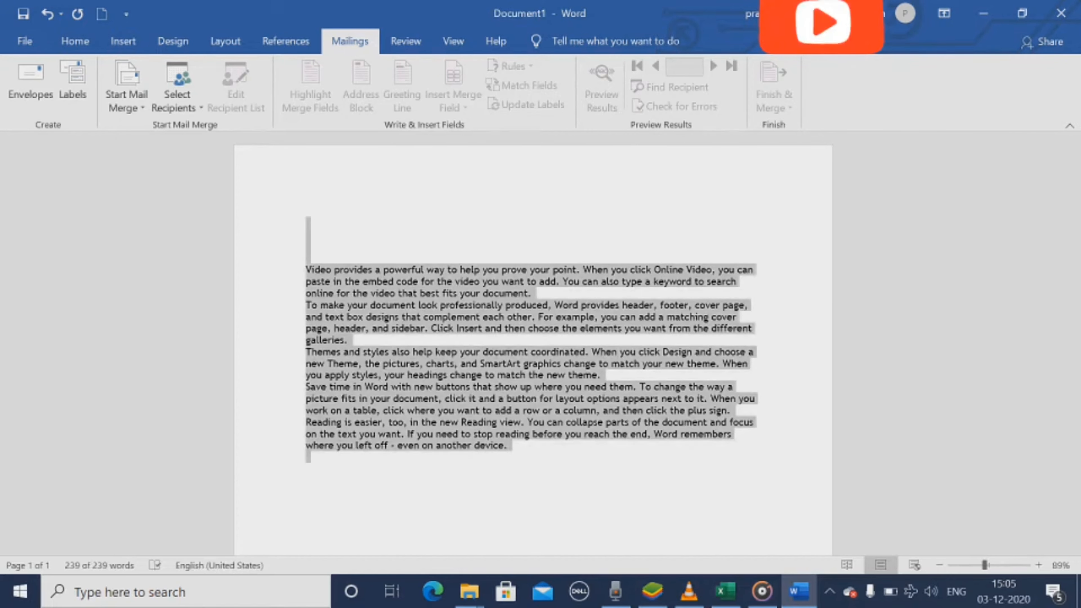
pyautogui.hotkey('ctrl', 'j')
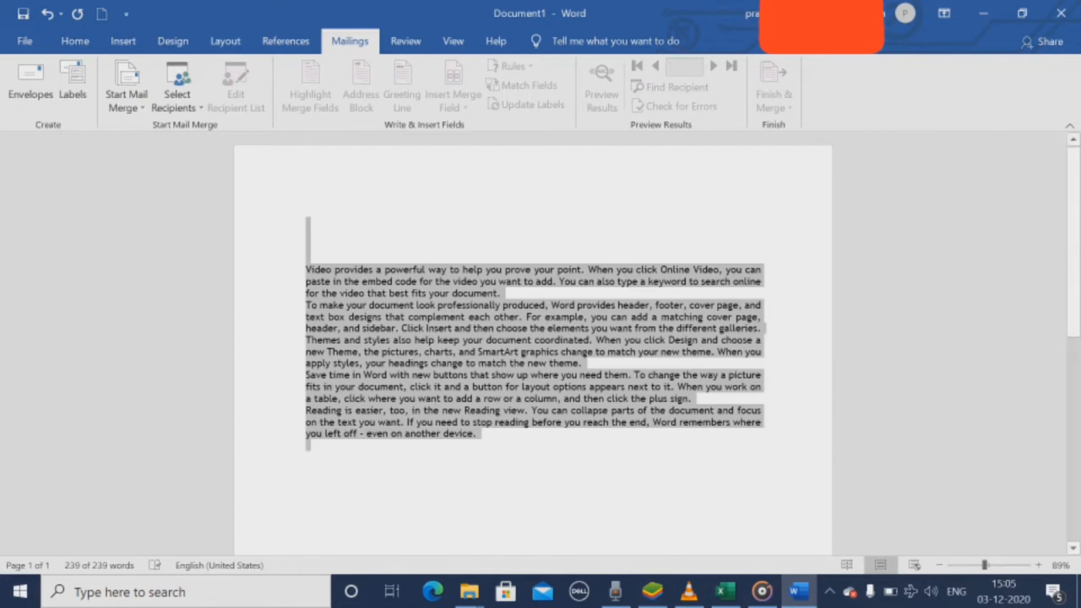
# Step: Place the cursor on the third blank line above the text and open the mail merge recipient source choices
pyautogui.click(307, 246)
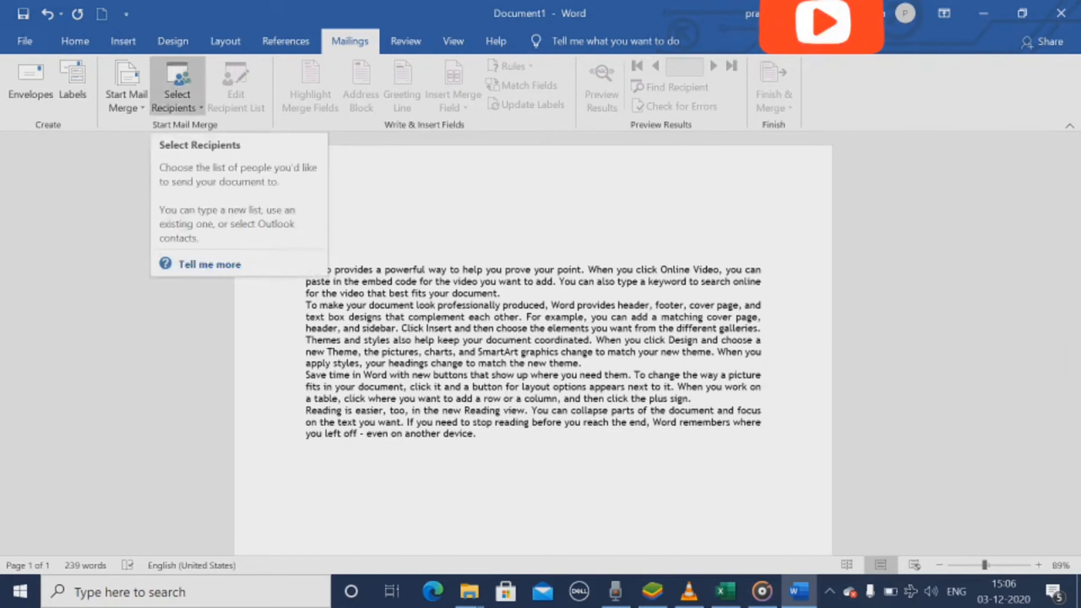
pyautogui.click(126, 92)
pyautogui.click(177, 87)
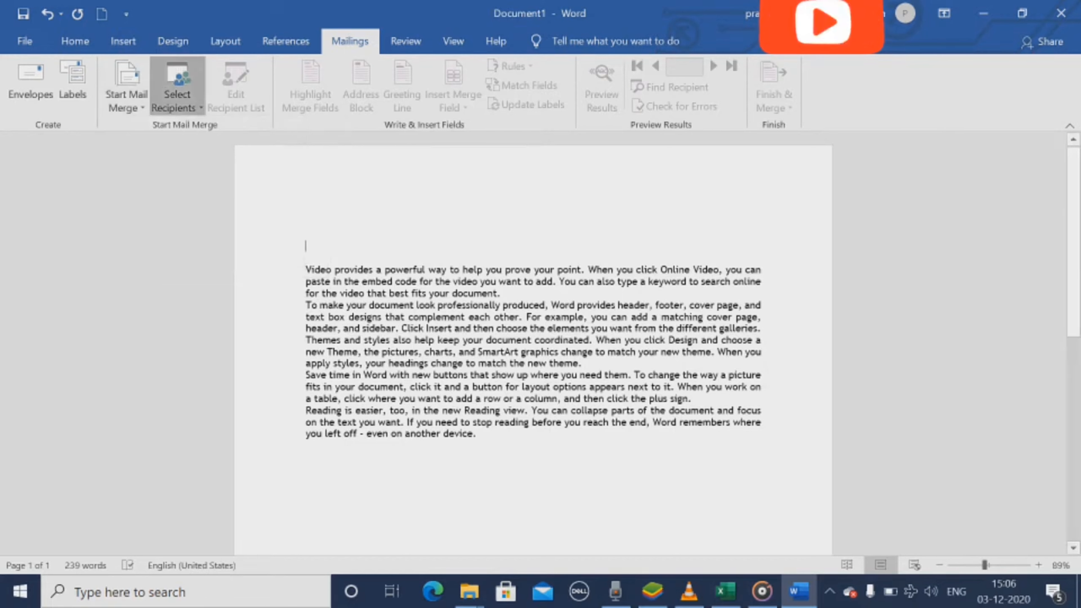
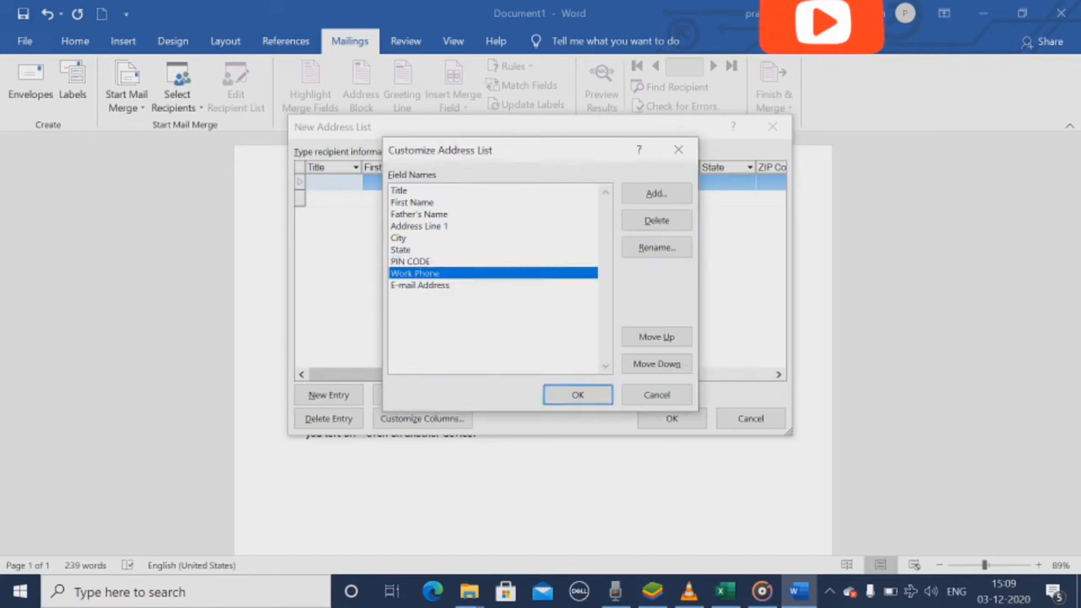
# Step: Delete the Work Phone and E-mail Address fields from the address list and apply the customized columns
pyautogui.click(656, 221)
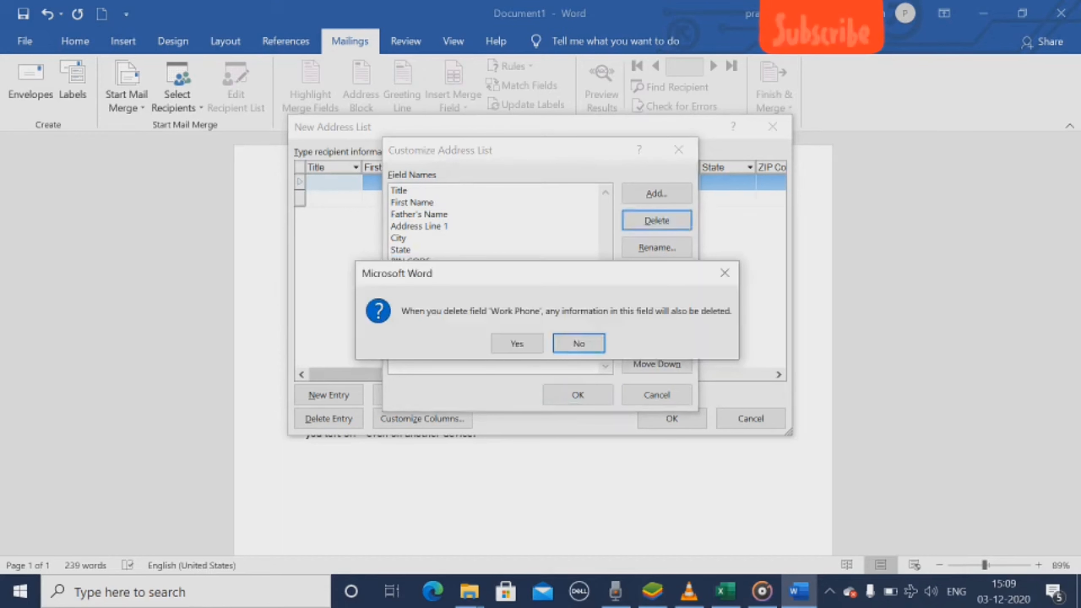
pyautogui.click(516, 343)
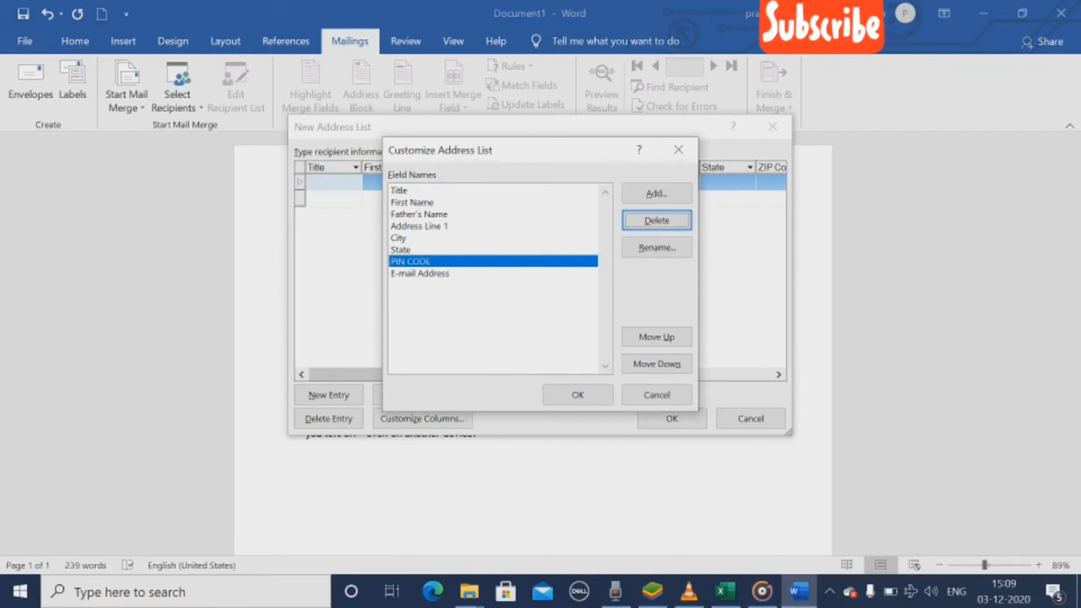
pyautogui.click(420, 273)
pyautogui.click(657, 220)
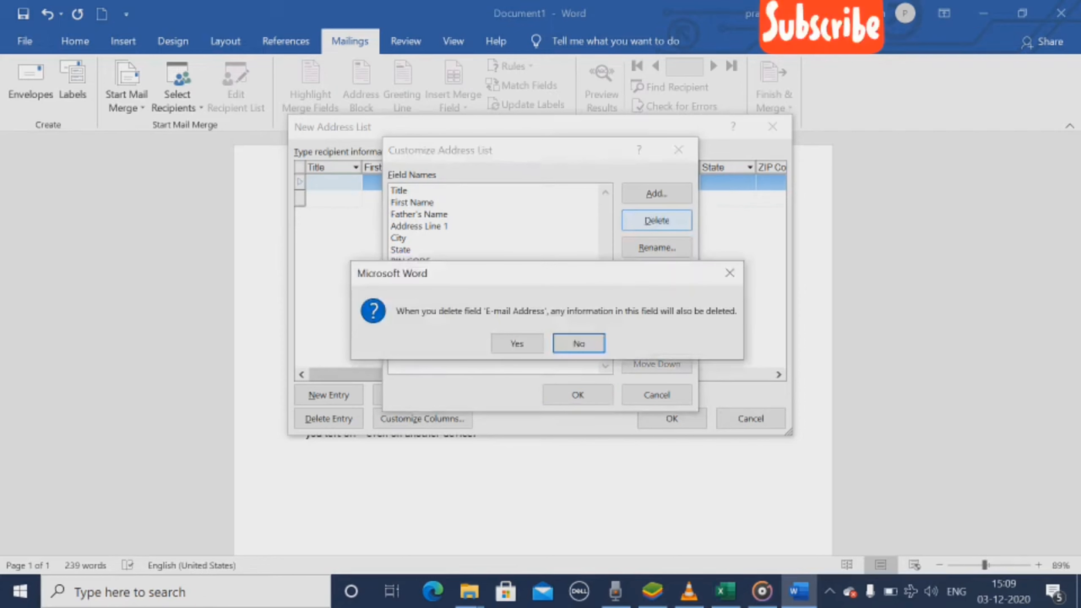
pyautogui.click(516, 343)
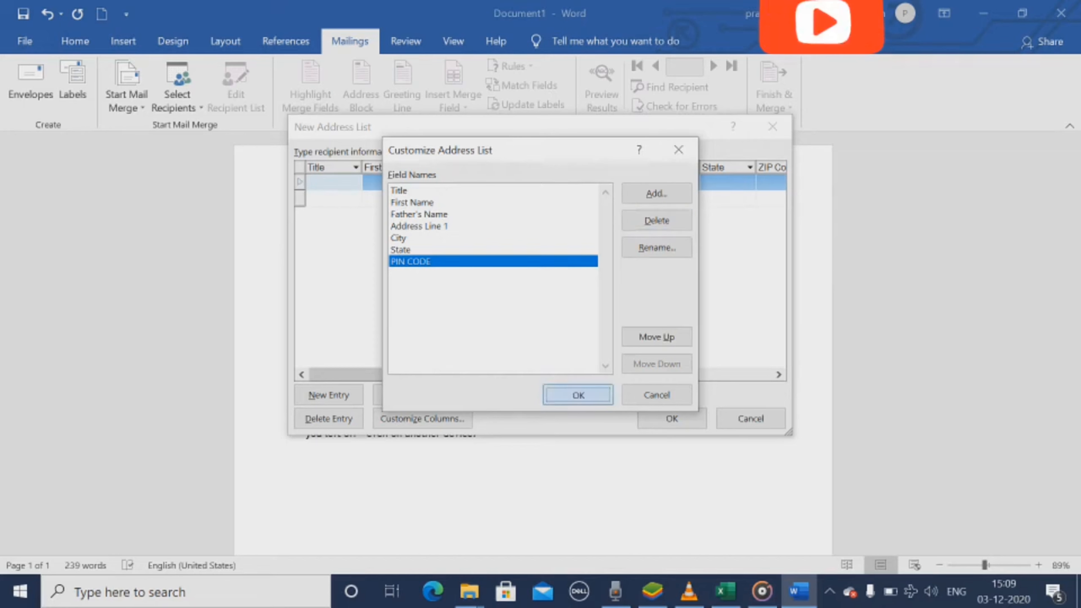
pyautogui.click(577, 394)
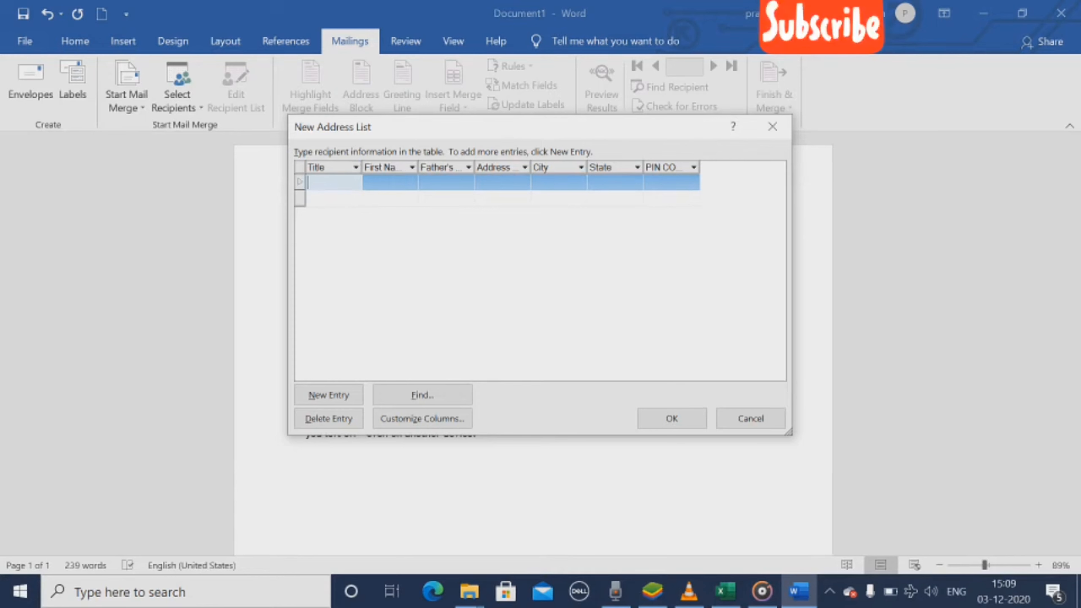
# Step: Start the first recipient entry with the title Mr., the recipient's first name and the father's name
pyautogui.write('Mr.')
pyautogui.press('Tab')
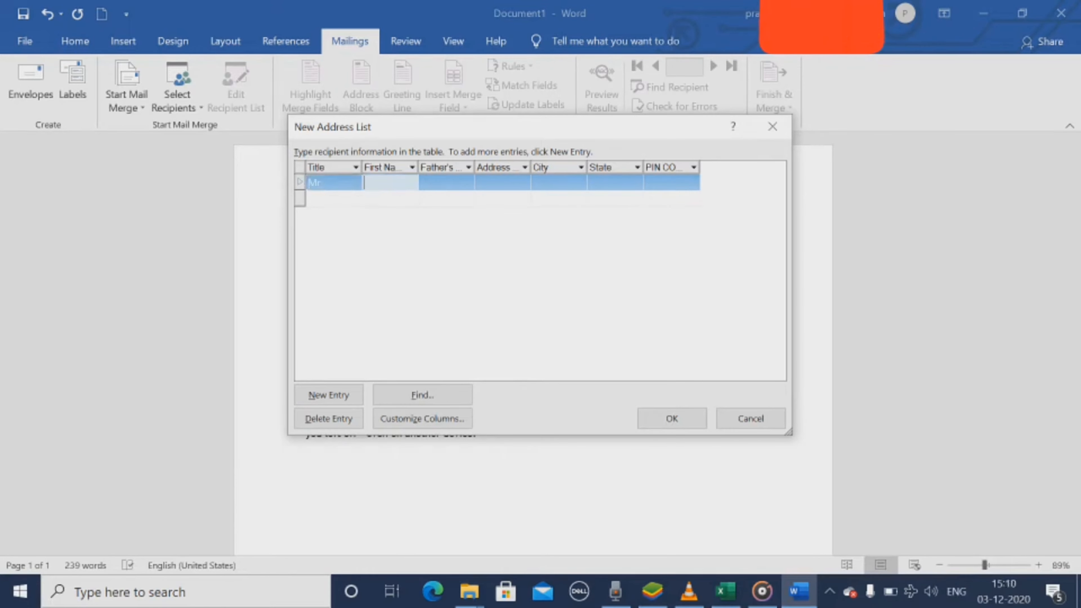
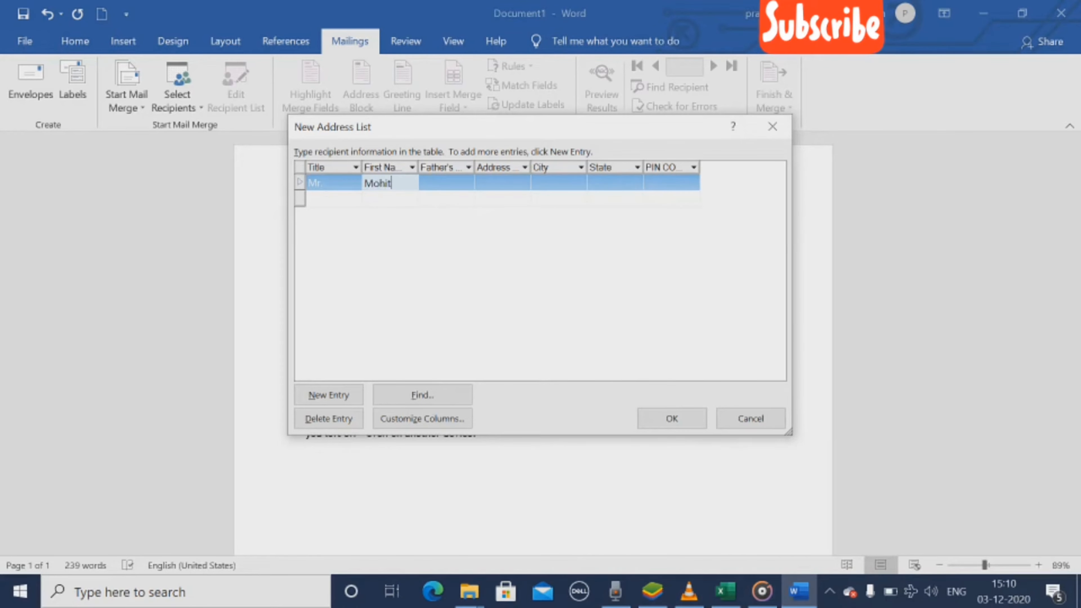
pyautogui.press('Tab')
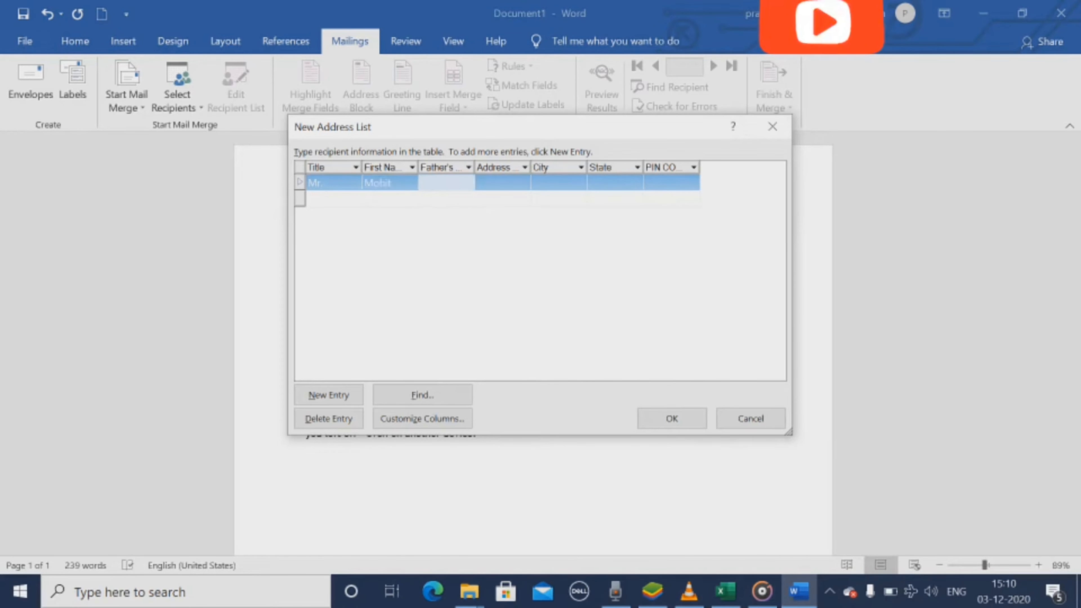
pyautogui.press('Tab')
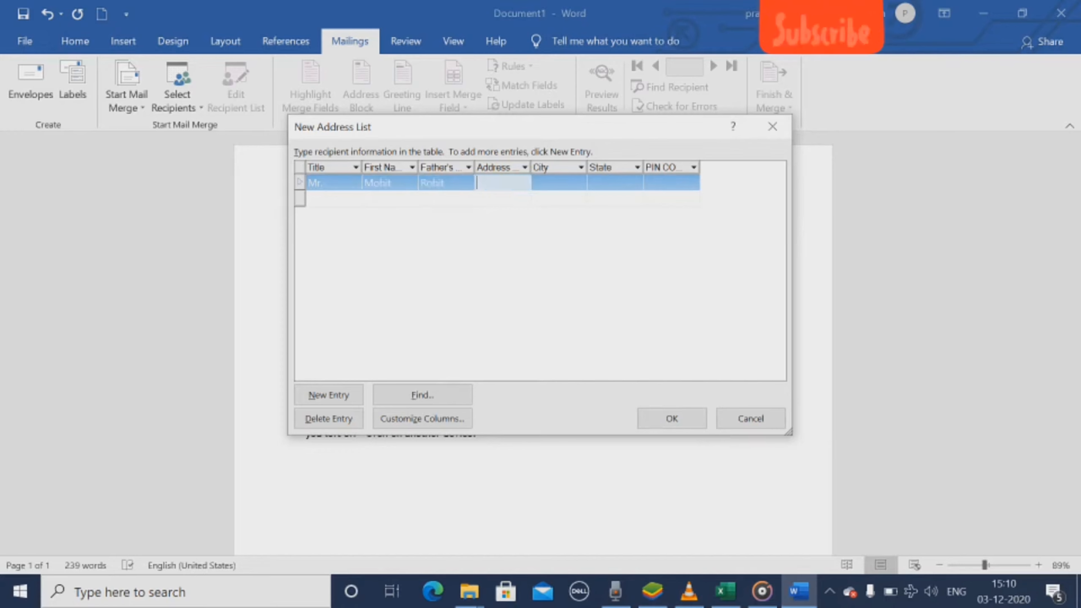
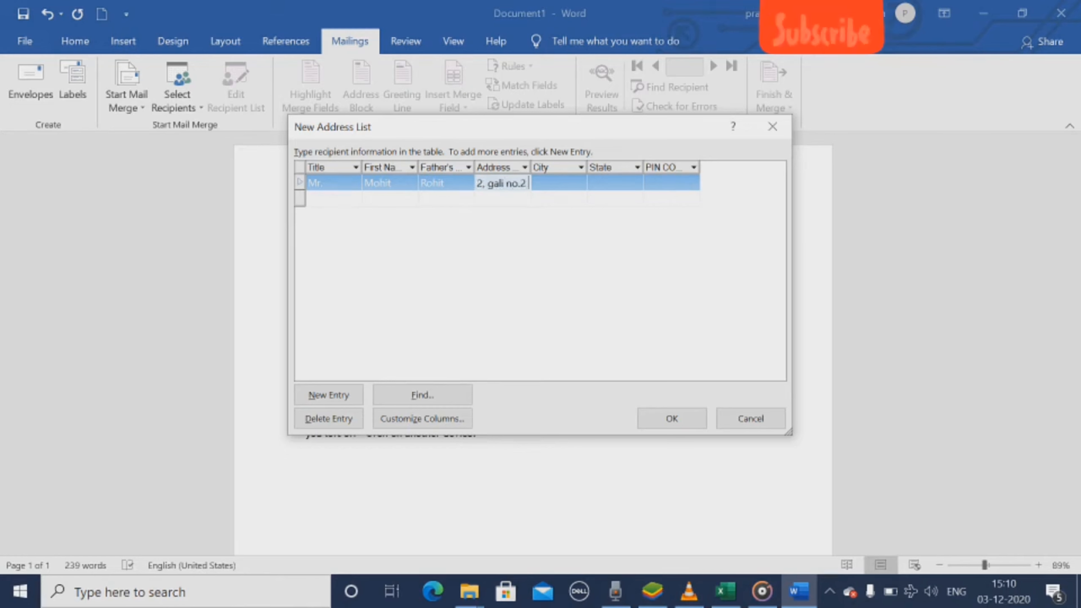
# Step: Fill in the first recipient's street address, including house and lane number, under Address Line 1
pyautogui.press('Tab')
# Step: Complete the first recipient's entry with the city, state and postal PIN code
pyautogui.write('jaipu')
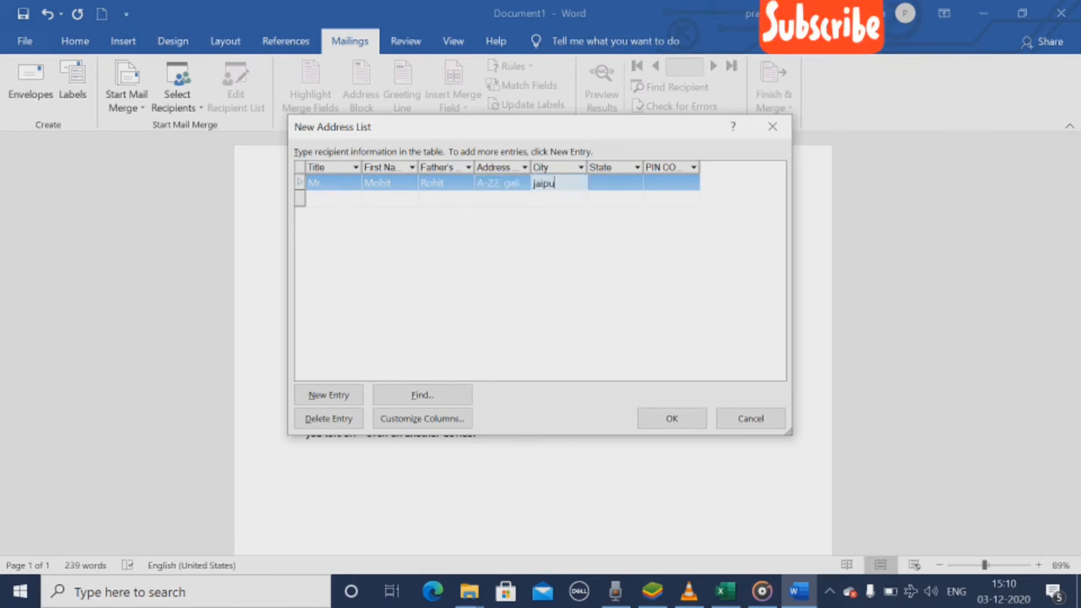
pyautogui.write('r')
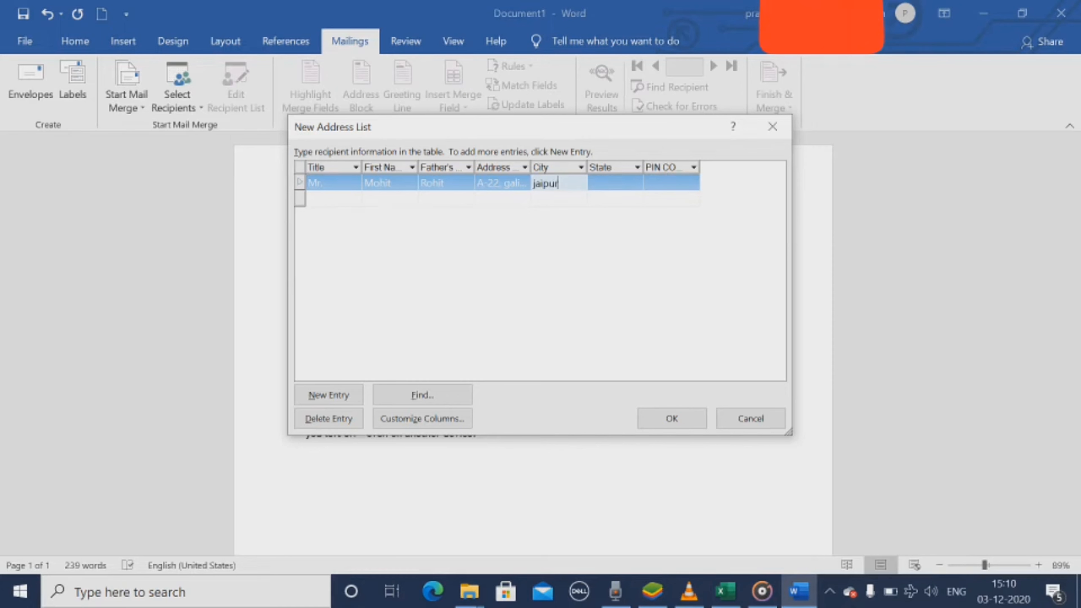
pyautogui.press('Tab')
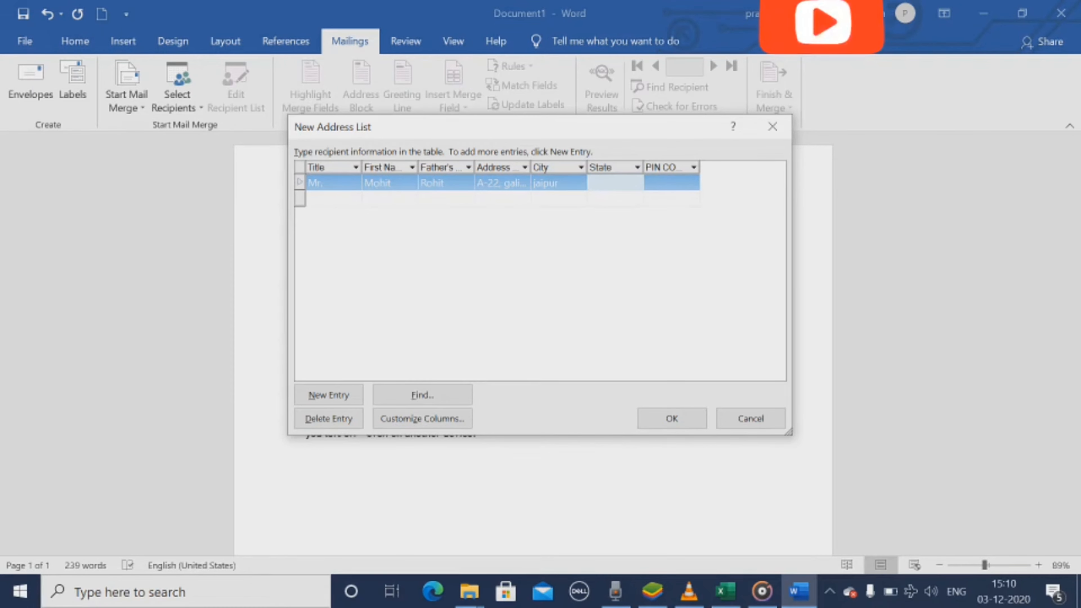
pyautogui.write('rajasthan')
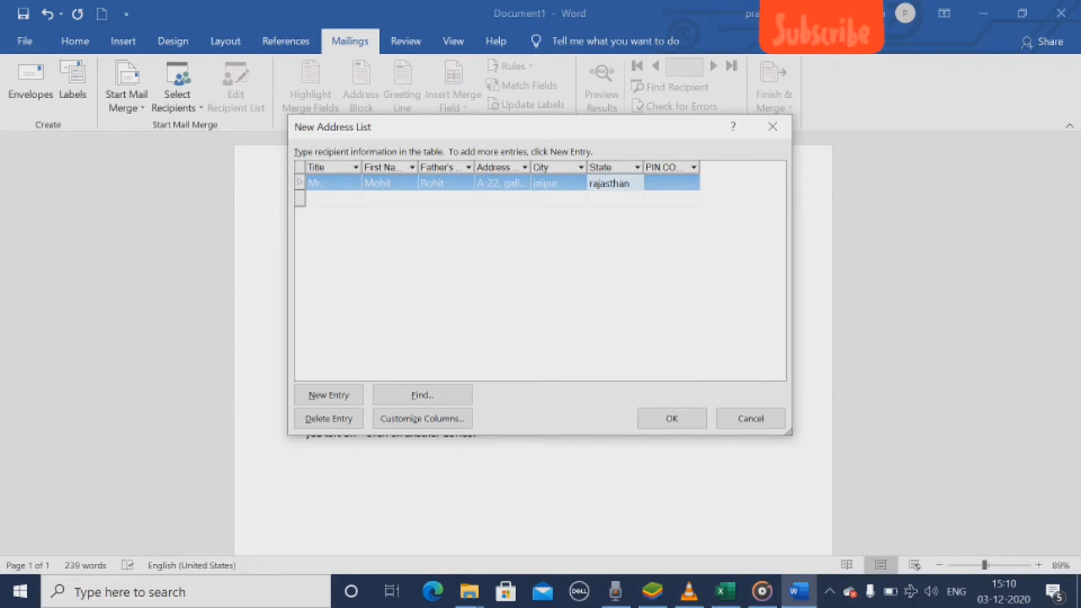
pyautogui.press('Tab')
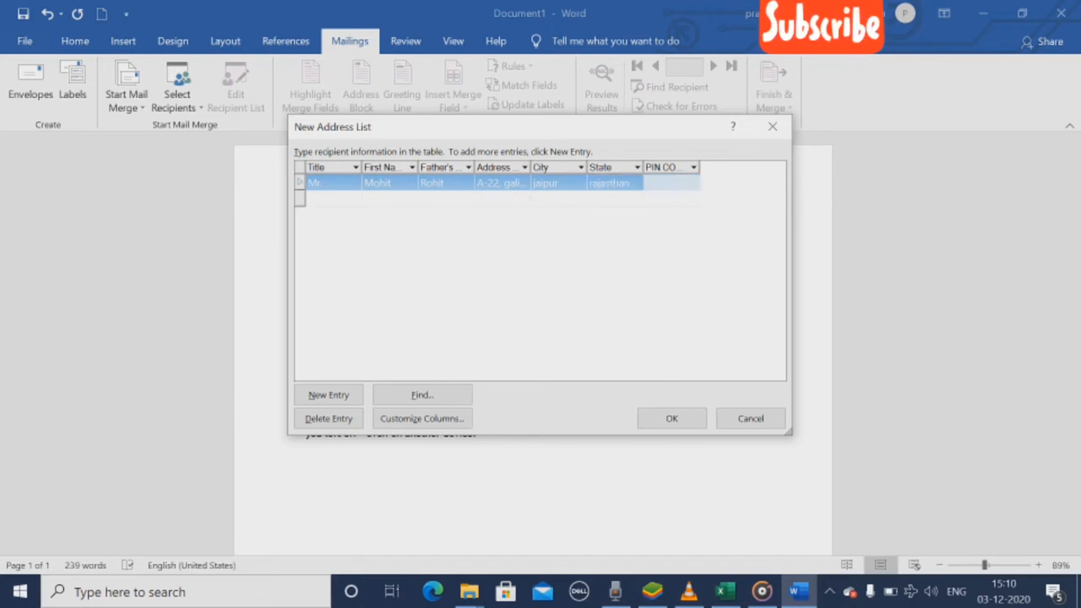
pyautogui.write('3020')
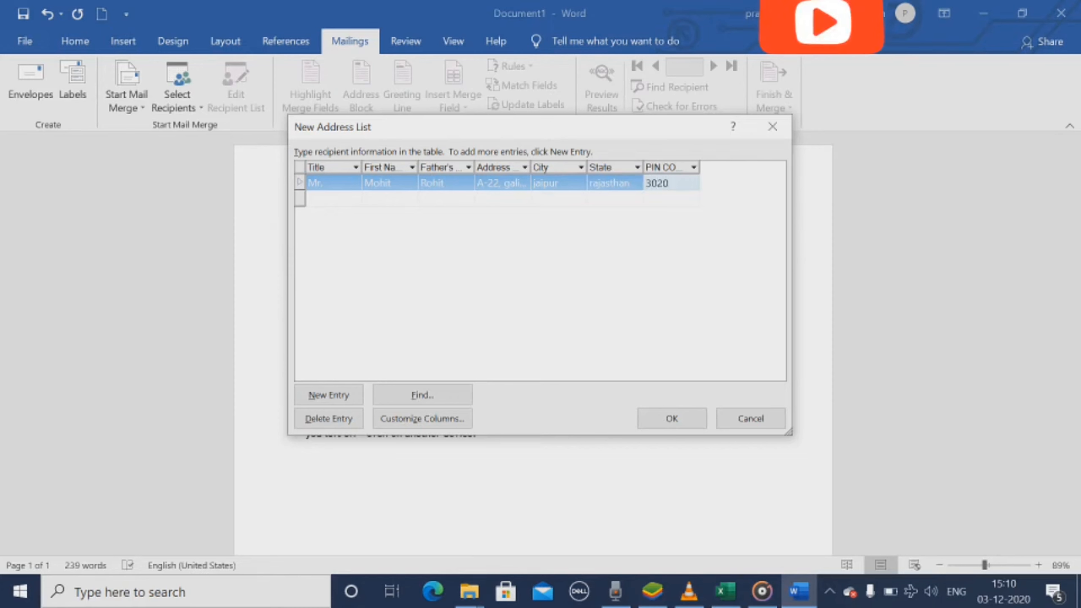
pyautogui.write('10')
pyautogui.press('Return')
# Step: Start a second recipient entry with the title Mrs., the recipient's first name and the father's name
pyautogui.click(334, 198)
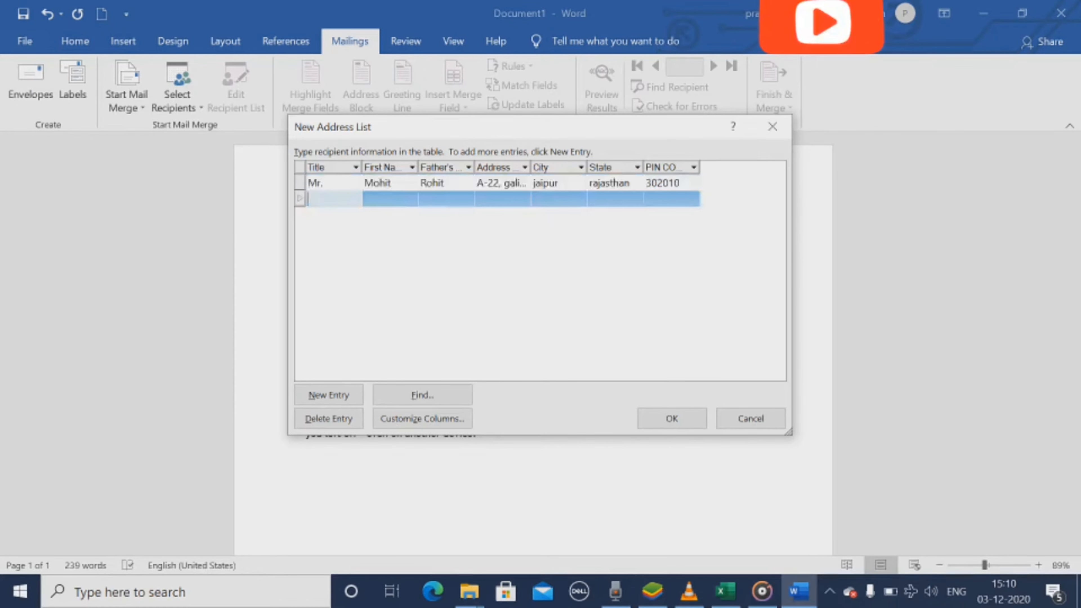
pyautogui.write('Mrs.')
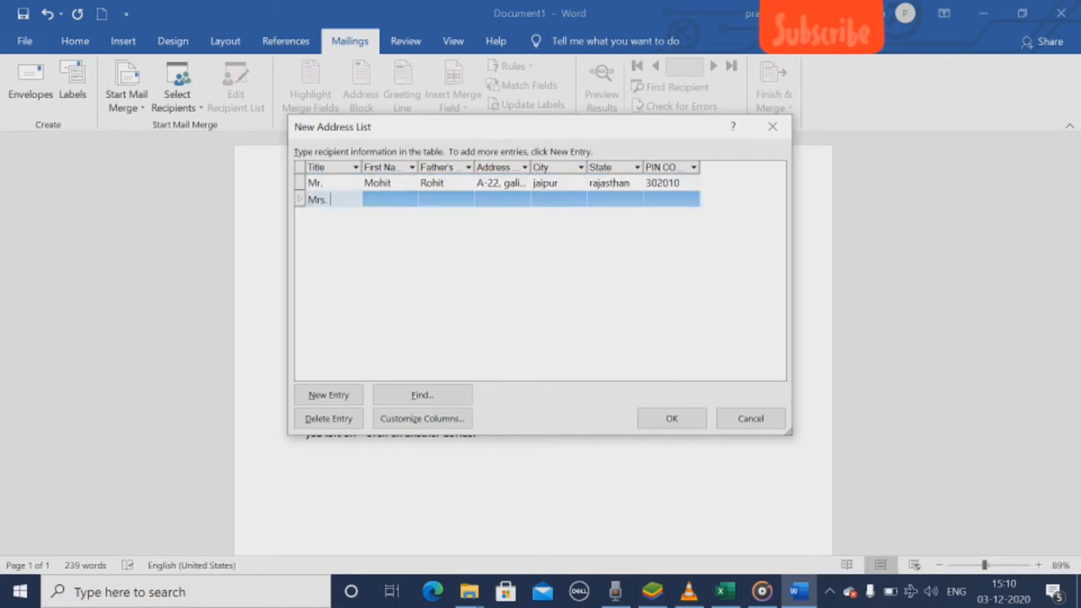
pyautogui.press('Tab')
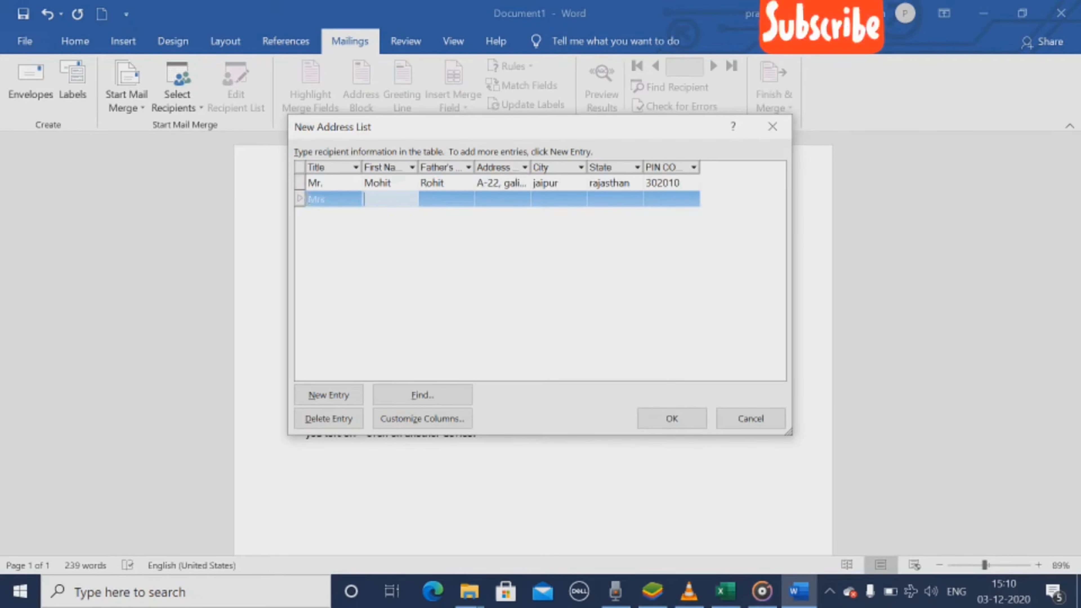
pyautogui.press('Tab')
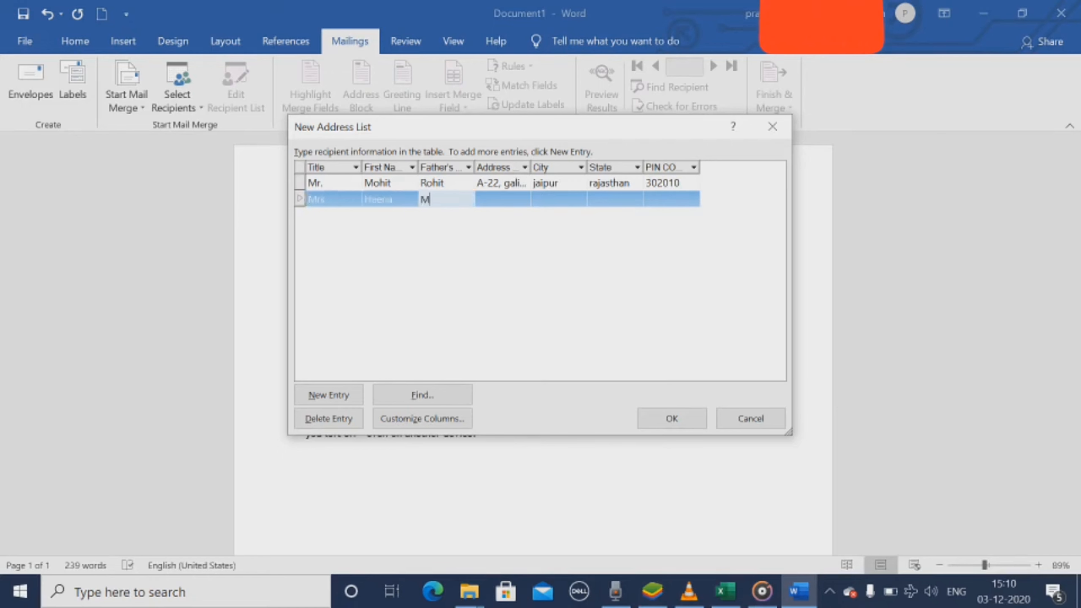
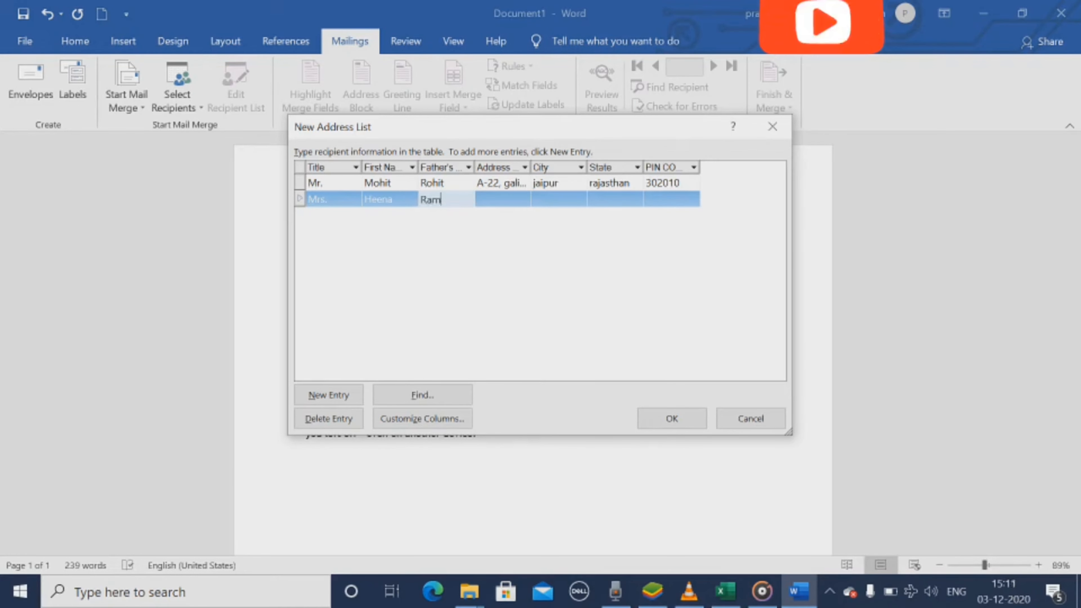
pyautogui.press('Tab')
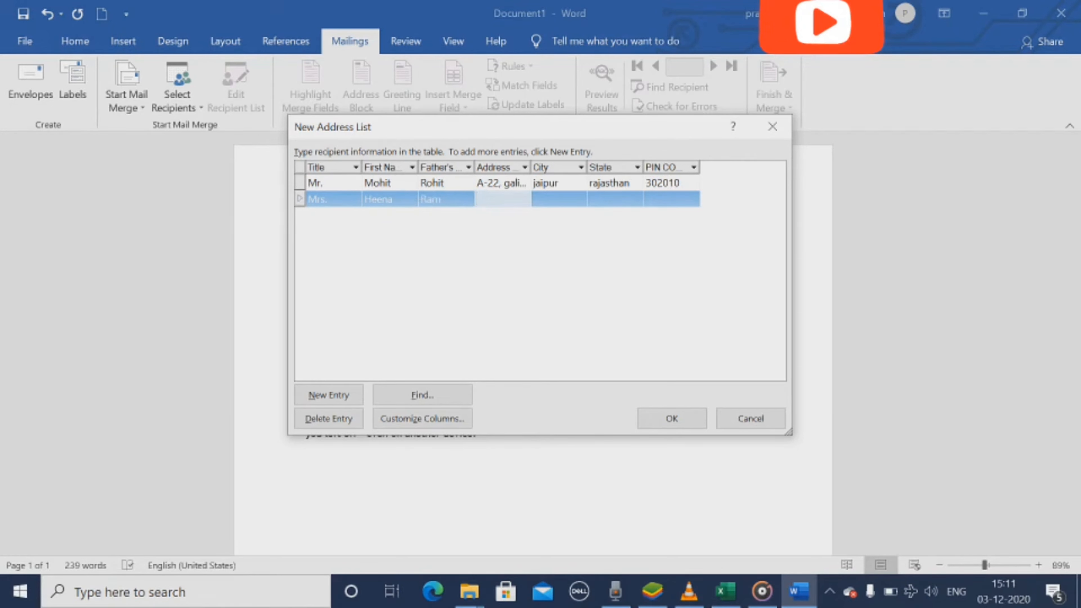
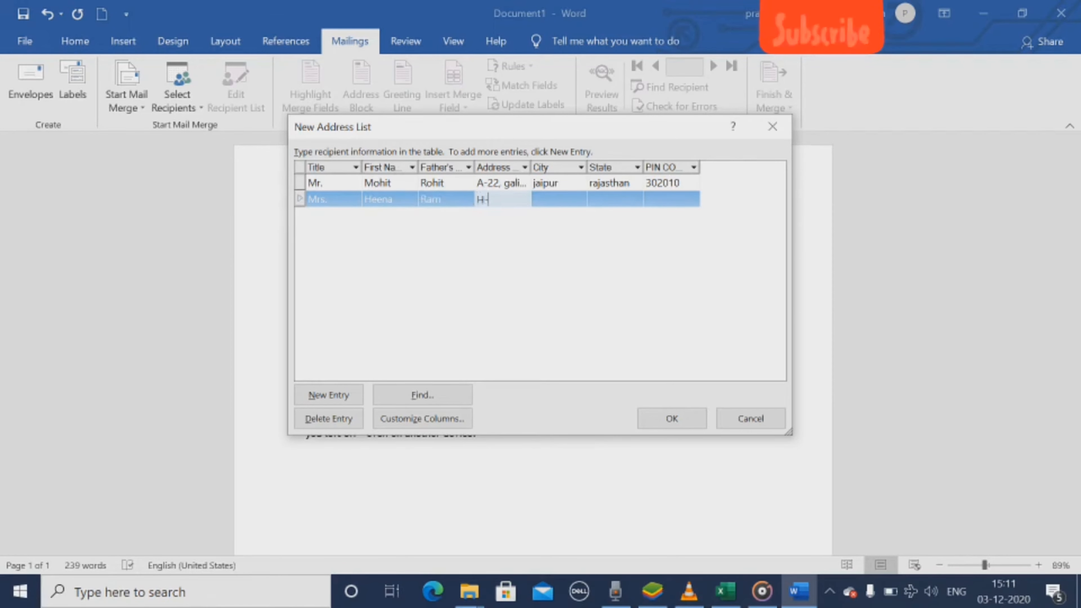
# Step: Fill in the second recipient's locality under Address Line 1
pyautogui.press('BackSpace')
pyautogui.press('BackSpace')
pyautogui.press('BackSpace')
pyautogui.press('BackSpace')
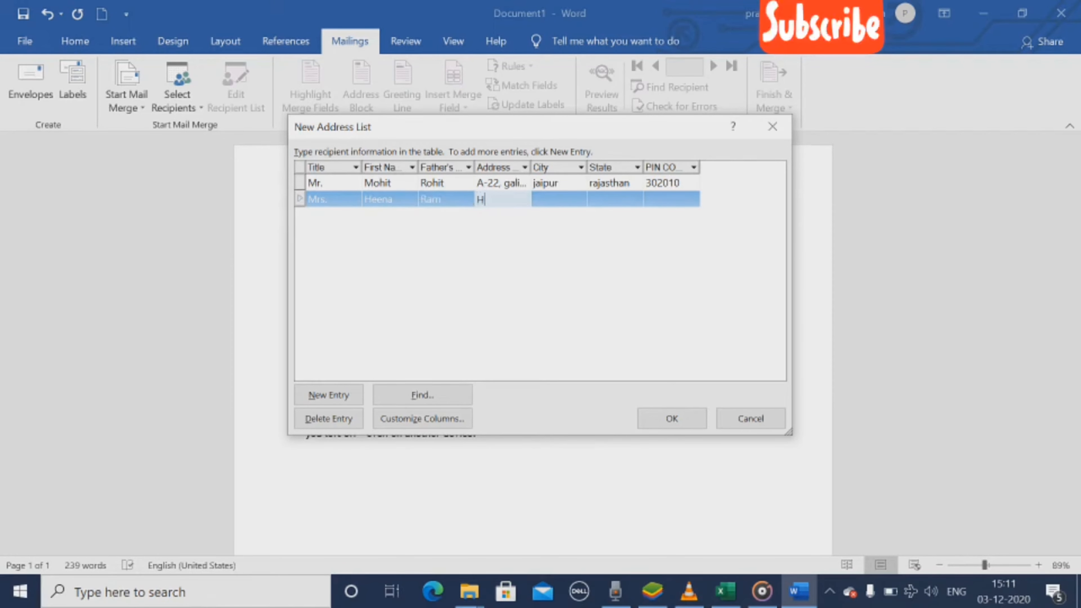
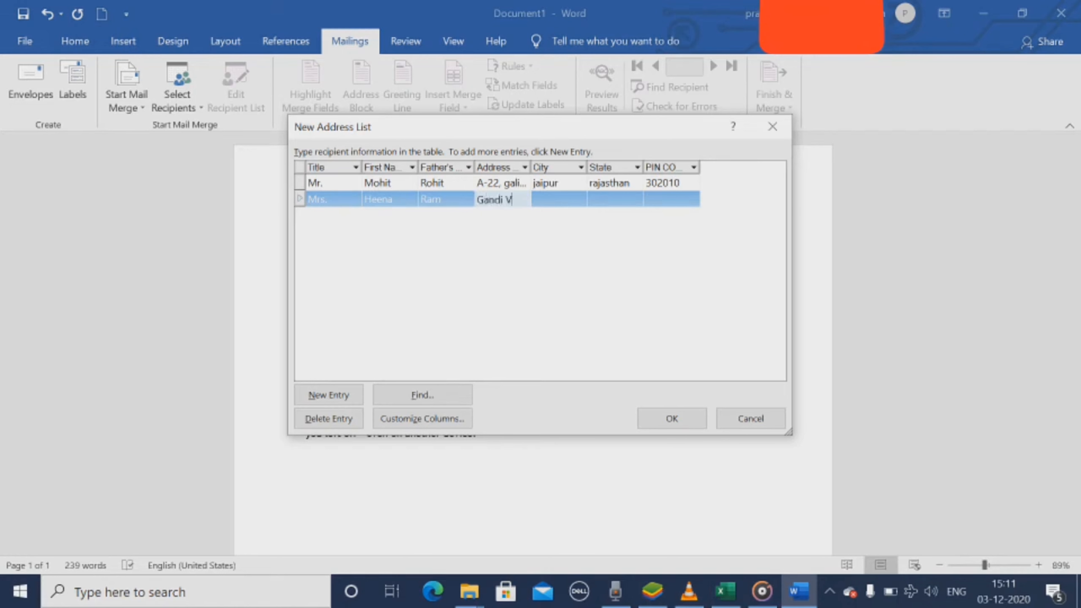
pyautogui.press('BackSpace')
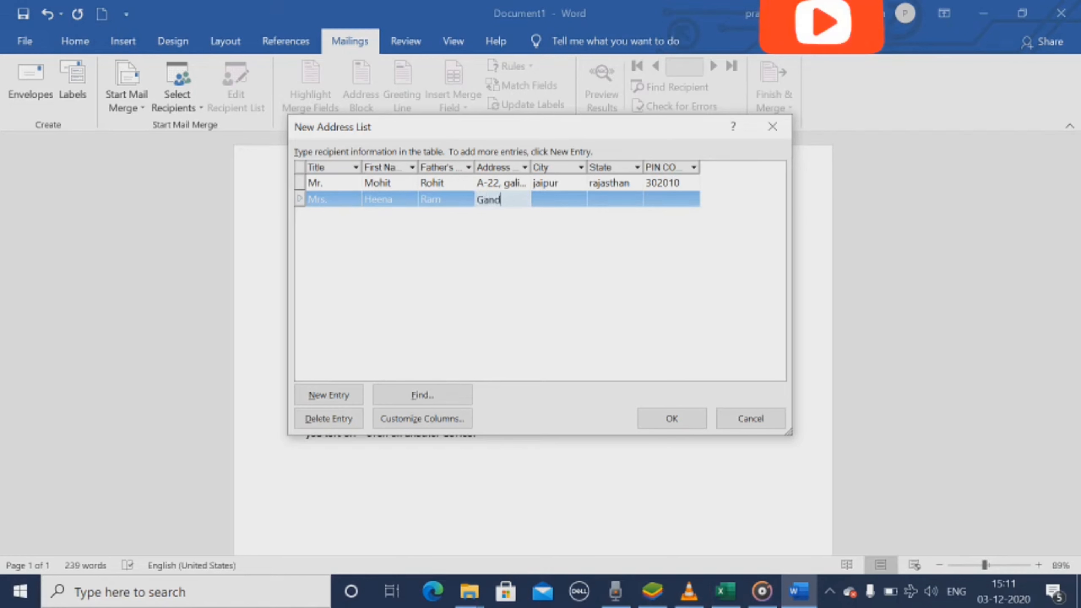
pyautogui.press('Tab')
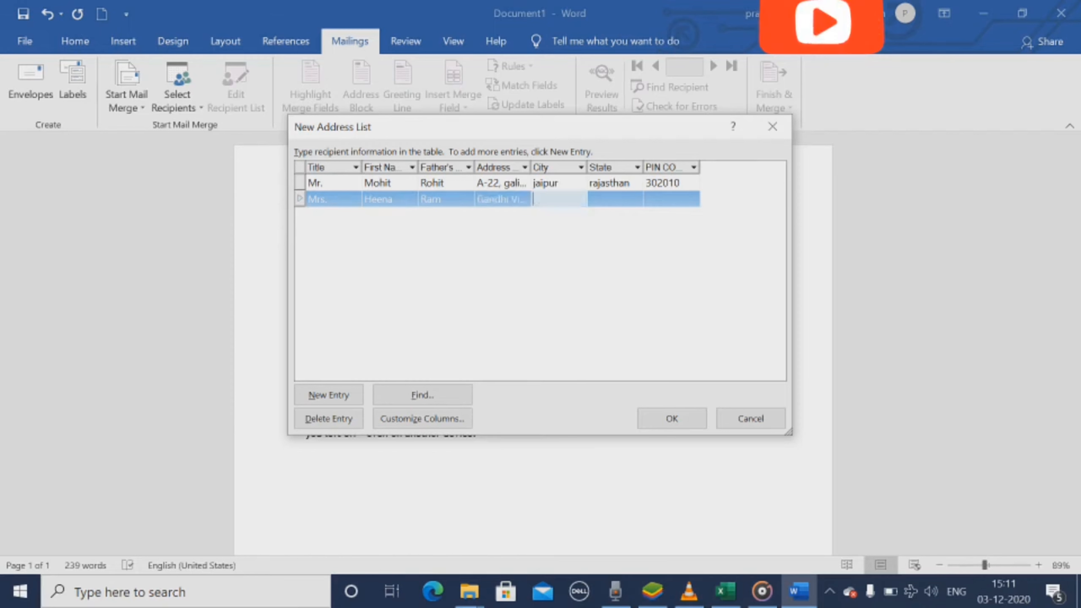
# Step: Fill in the second recipient's city, replacing the first city entered with the correct one
pyautogui.write('Jaipur')
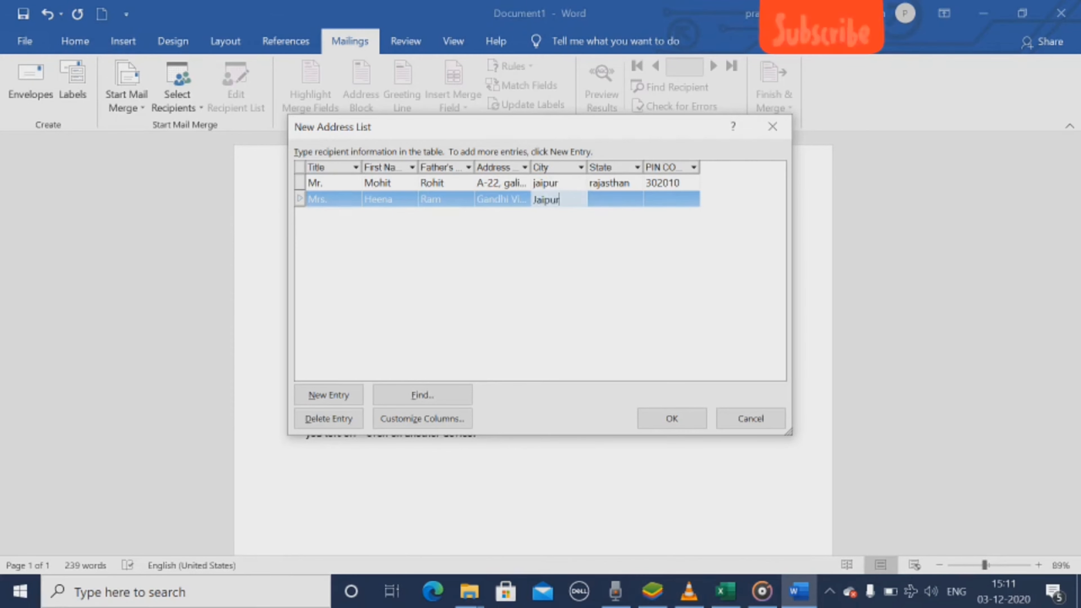
pyautogui.press('Tab')
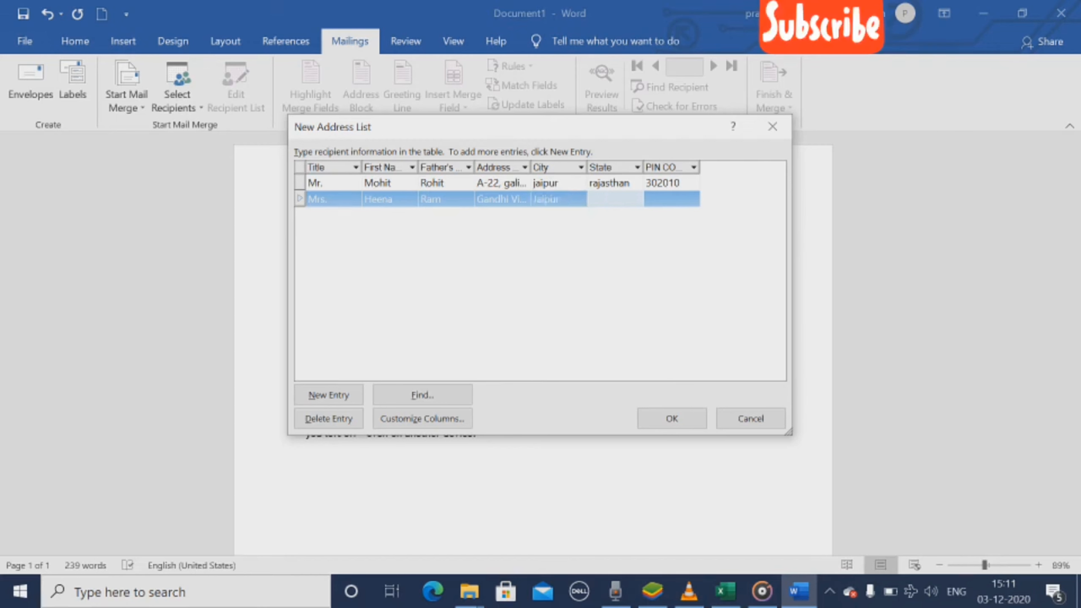
pyautogui.hotkey('shift', 'Tab')
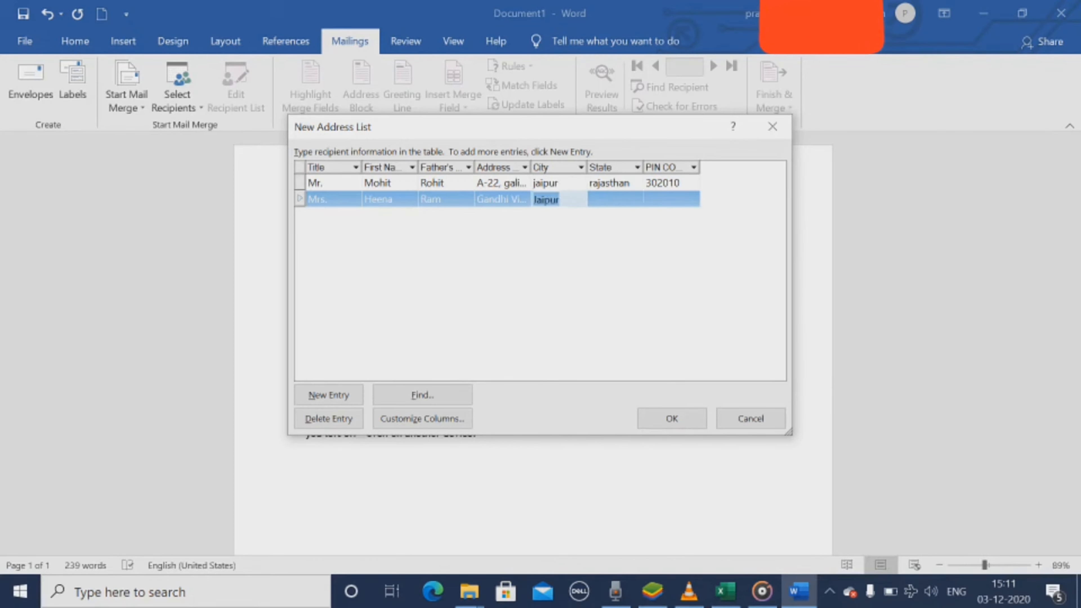
pyautogui.write('Kota')
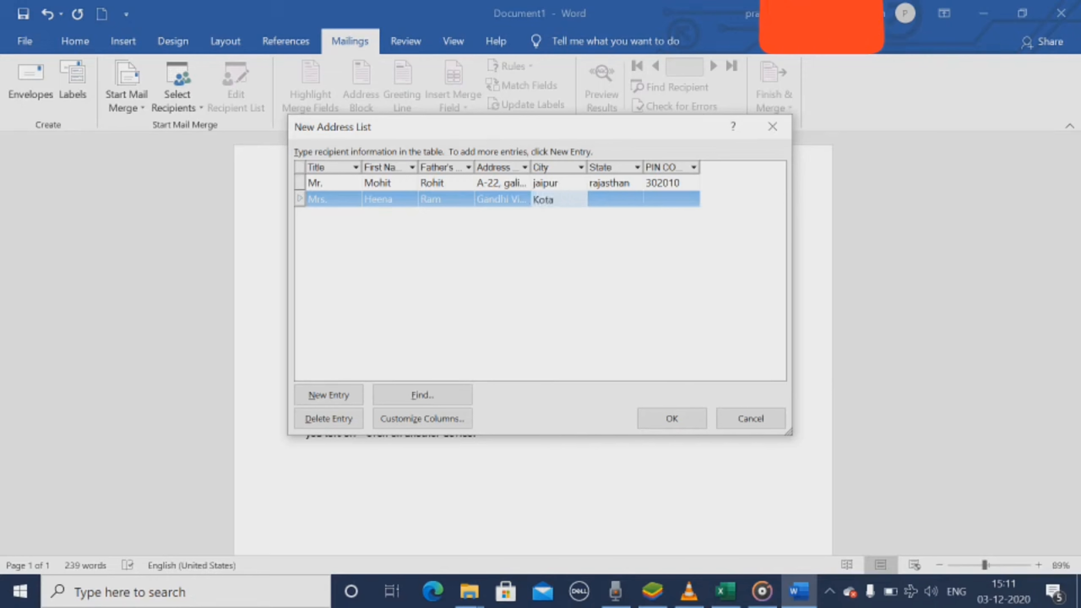
pyautogui.press('Tab')
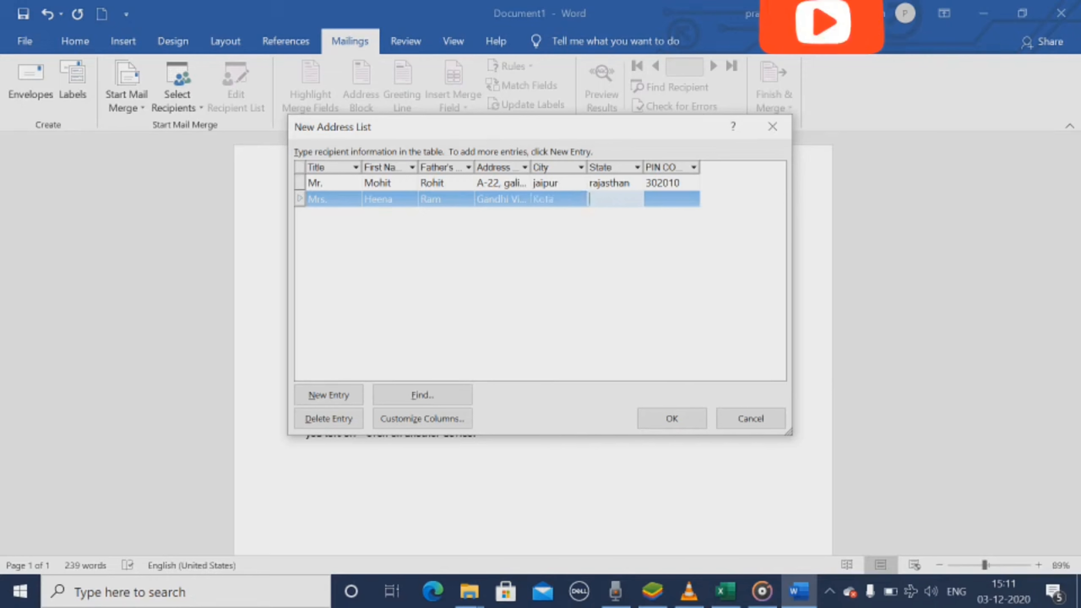
# Step: Complete the second recipient's entry with the state and postal PIN code
pyautogui.write('Raja')
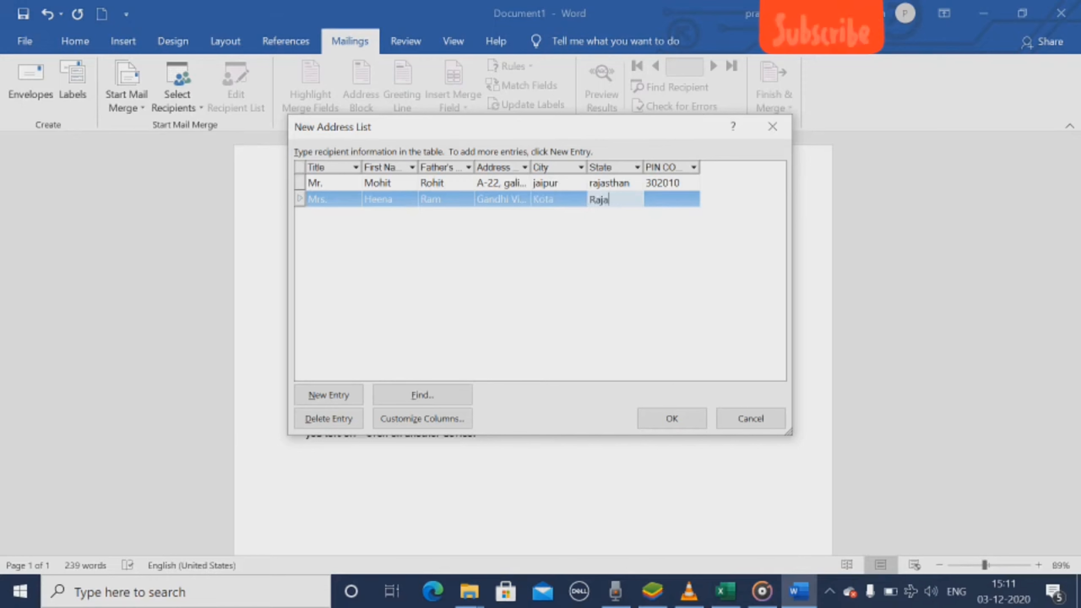
pyautogui.write('sthan')
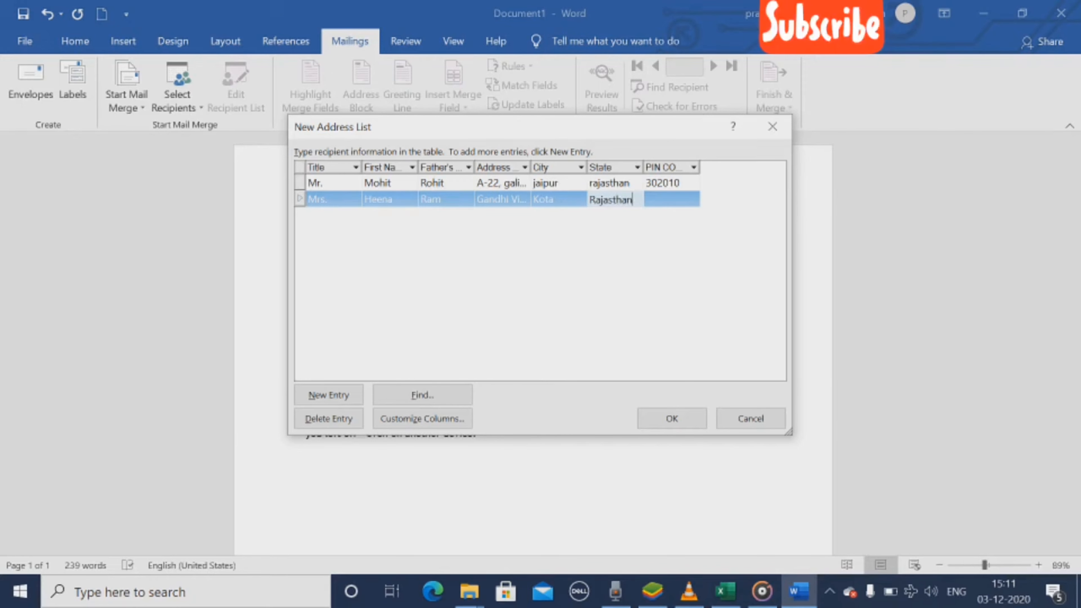
pyautogui.press('Tab')
pyautogui.write('3')
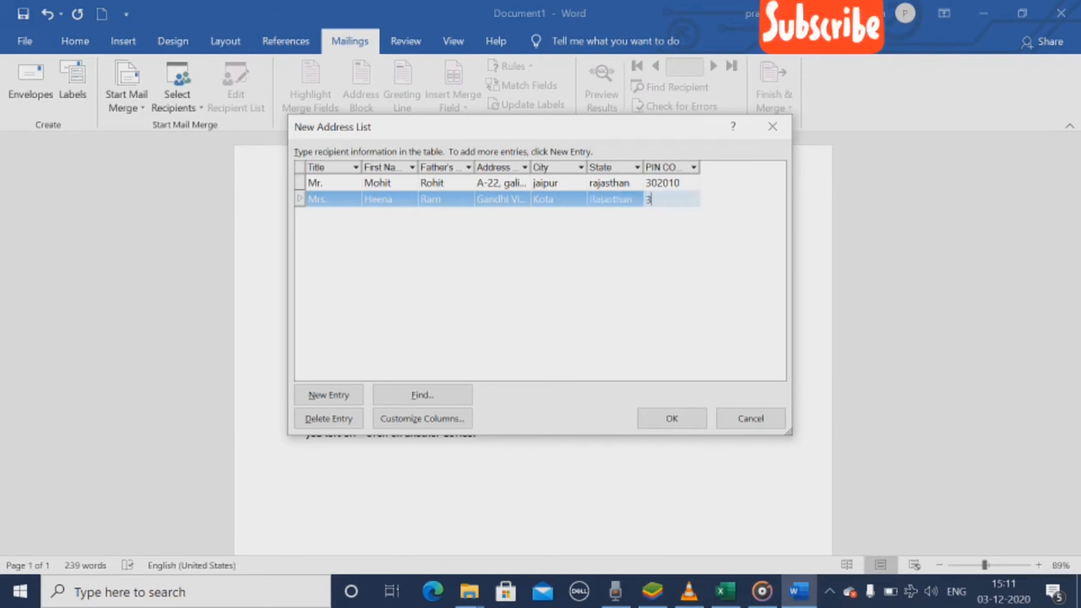
pyautogui.write('02916')
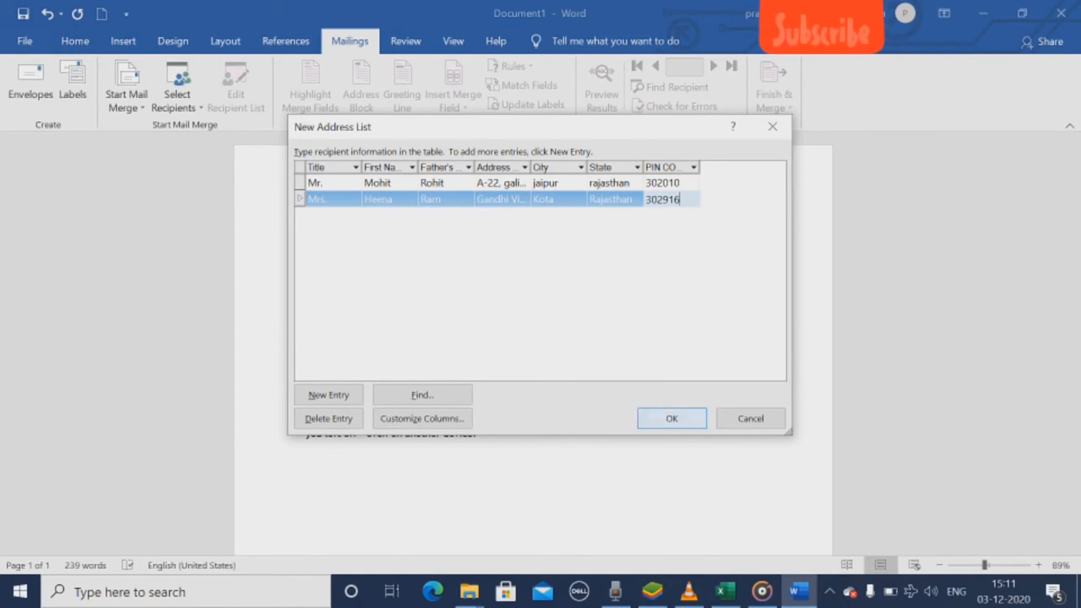
# Step: Finish the address list and save it to the Desktop as "add list"
pyautogui.click(671, 418)
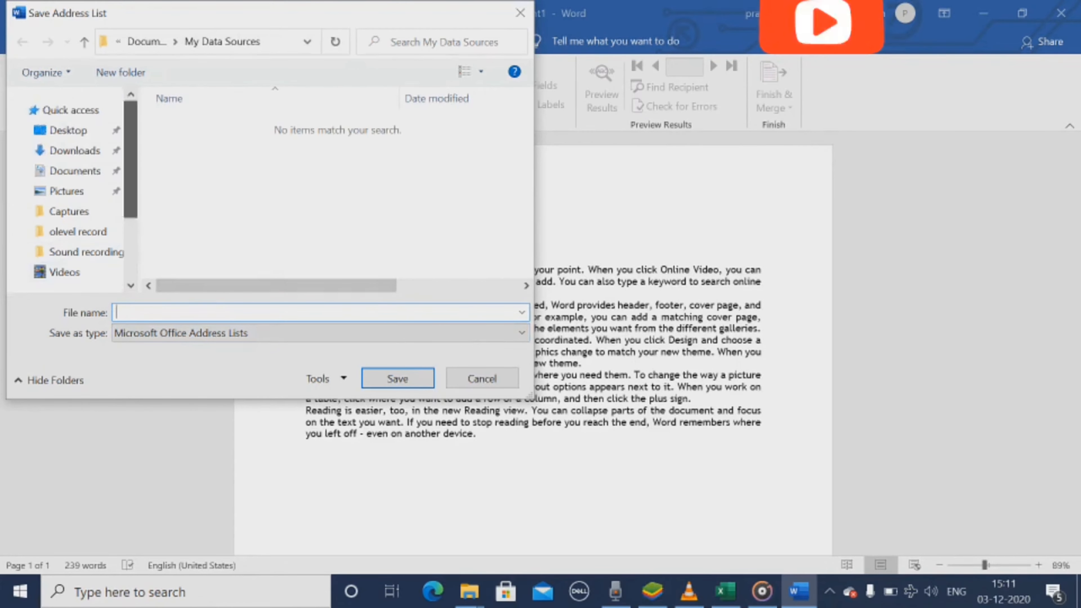
pyautogui.click(68, 130)
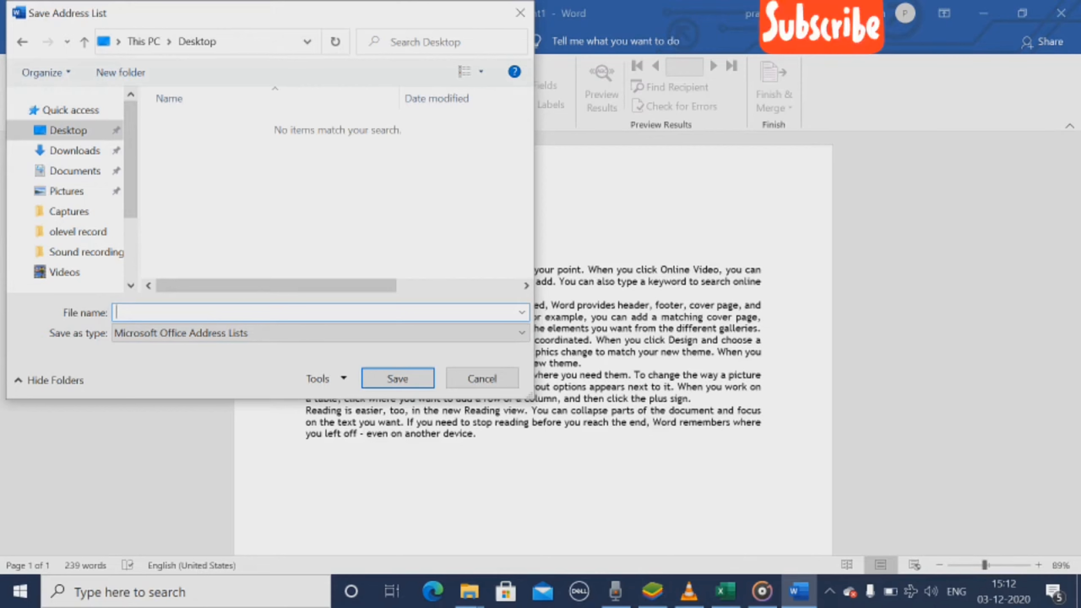
pyautogui.write('add list')
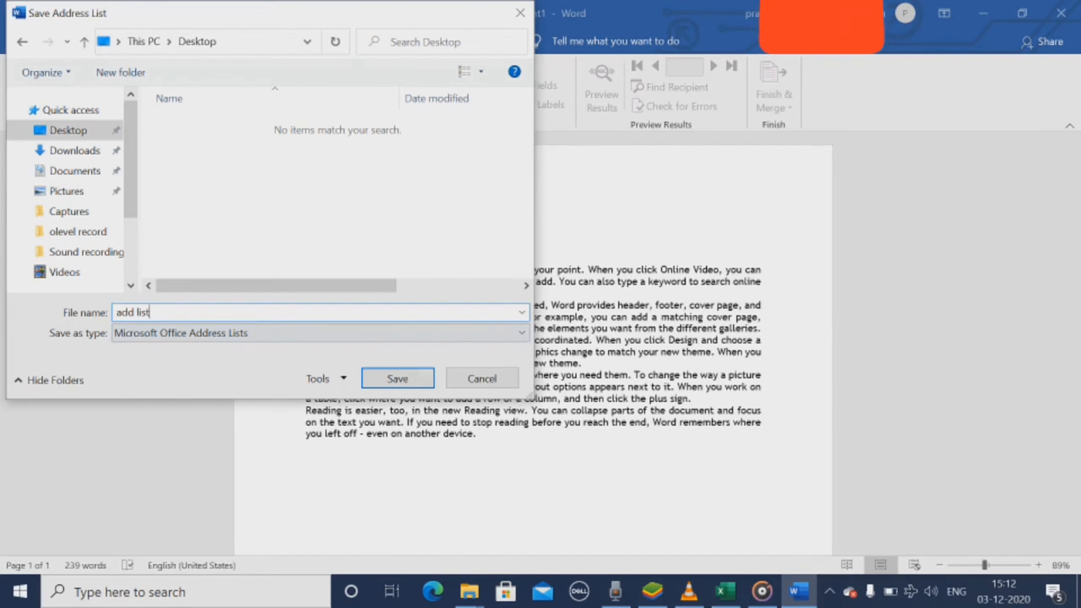
pyautogui.press('Return')
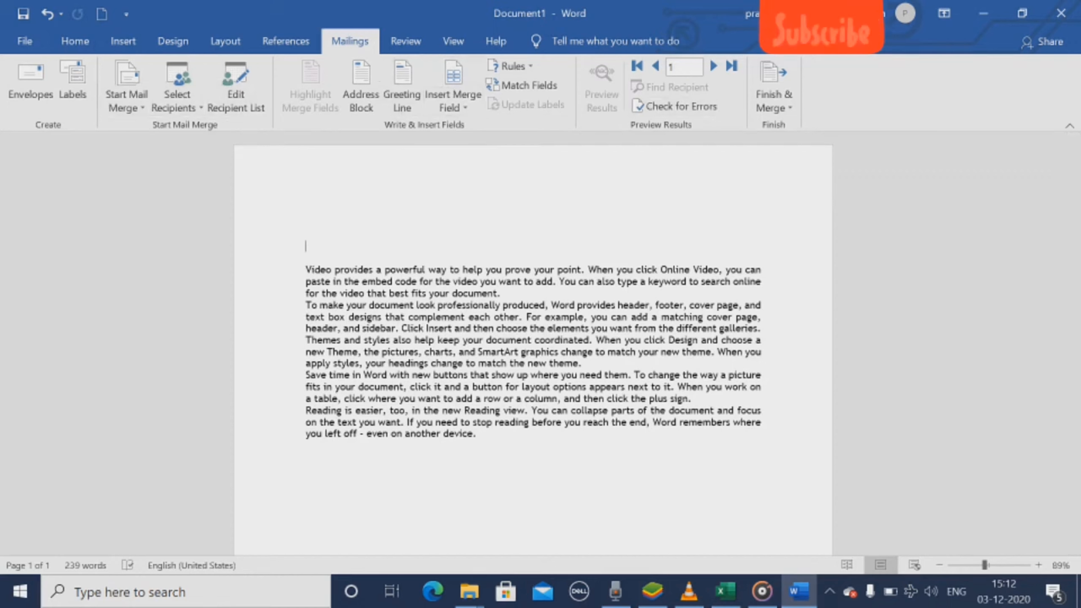
# Step: Add the line "To," above the letter's body text, followed by a new line
pyautogui.click(306, 223)
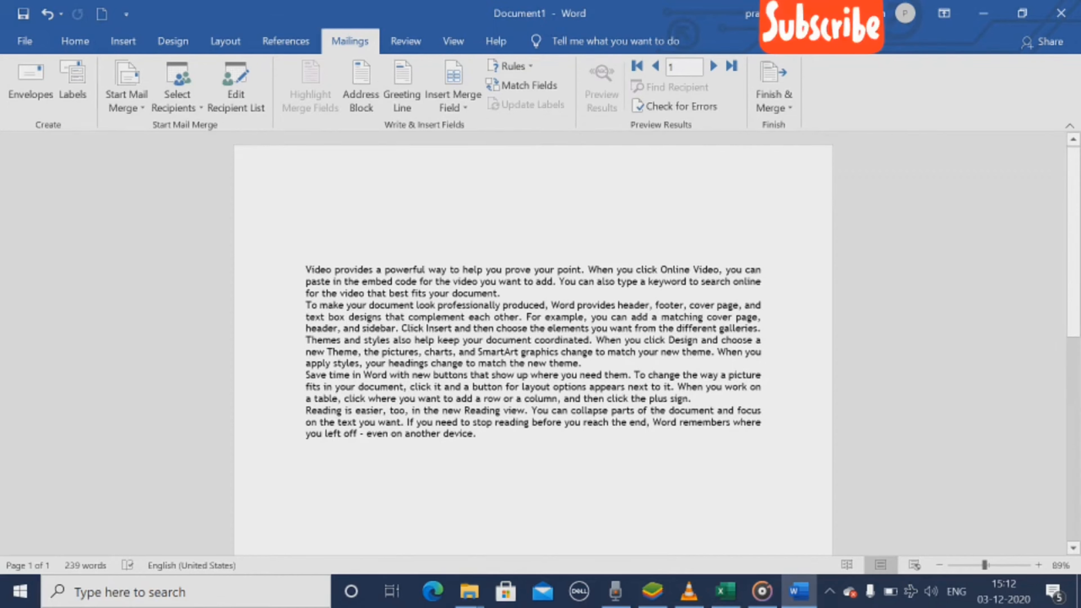
pyautogui.write('T')
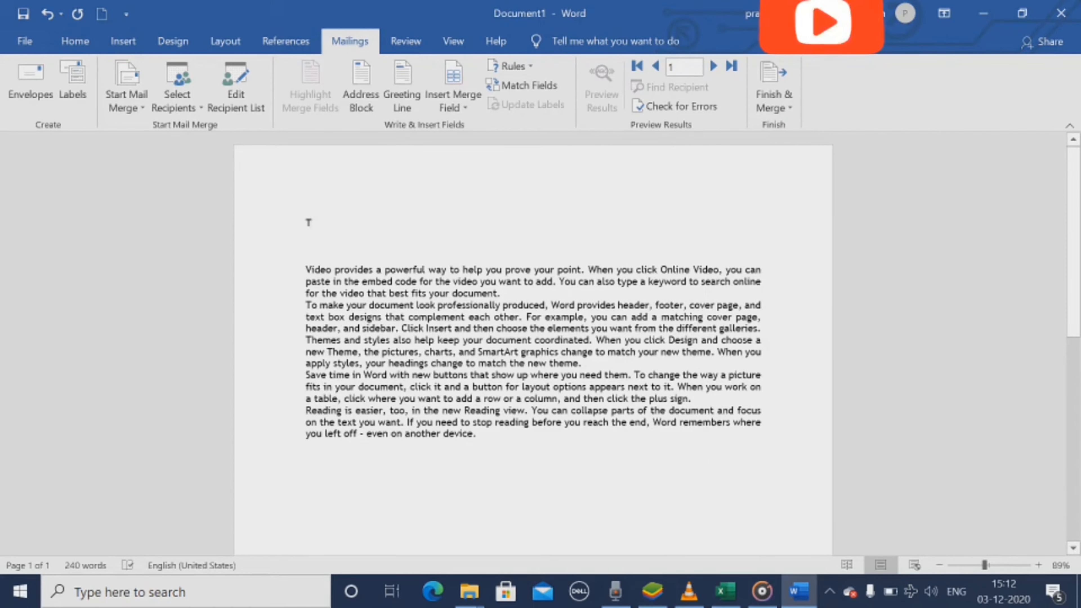
pyautogui.scroll(1, 533, 348)
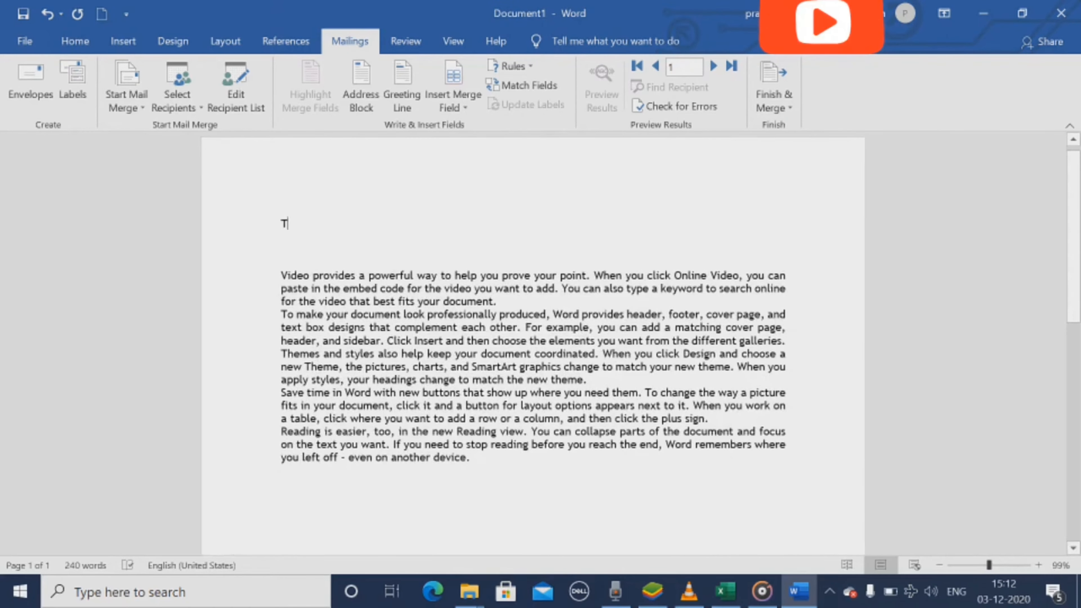
pyautogui.scroll(8, 532, 349)
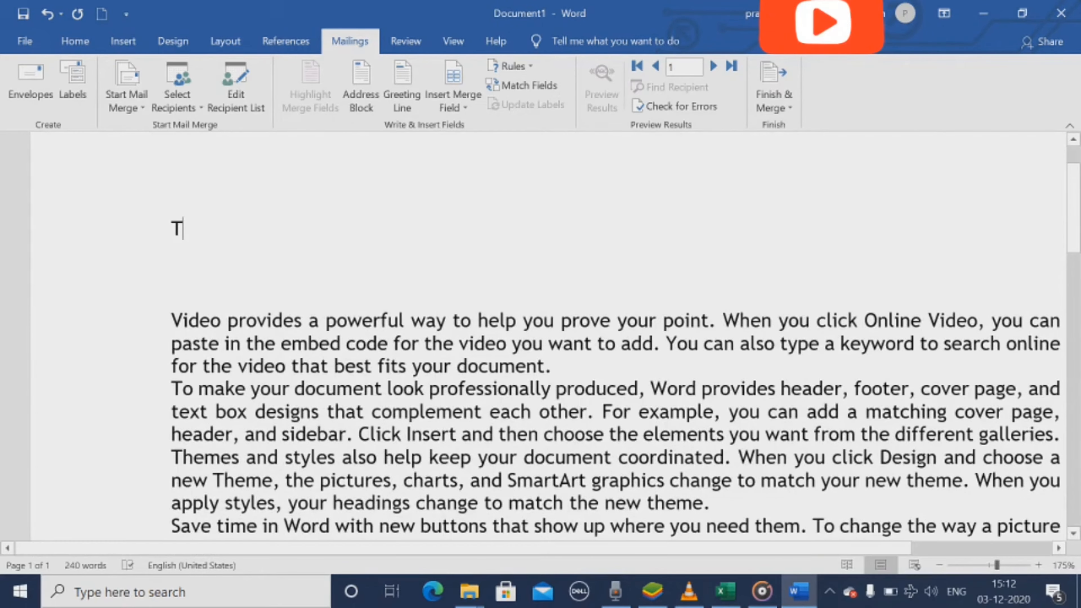
pyautogui.scroll(-5, 533, 349)
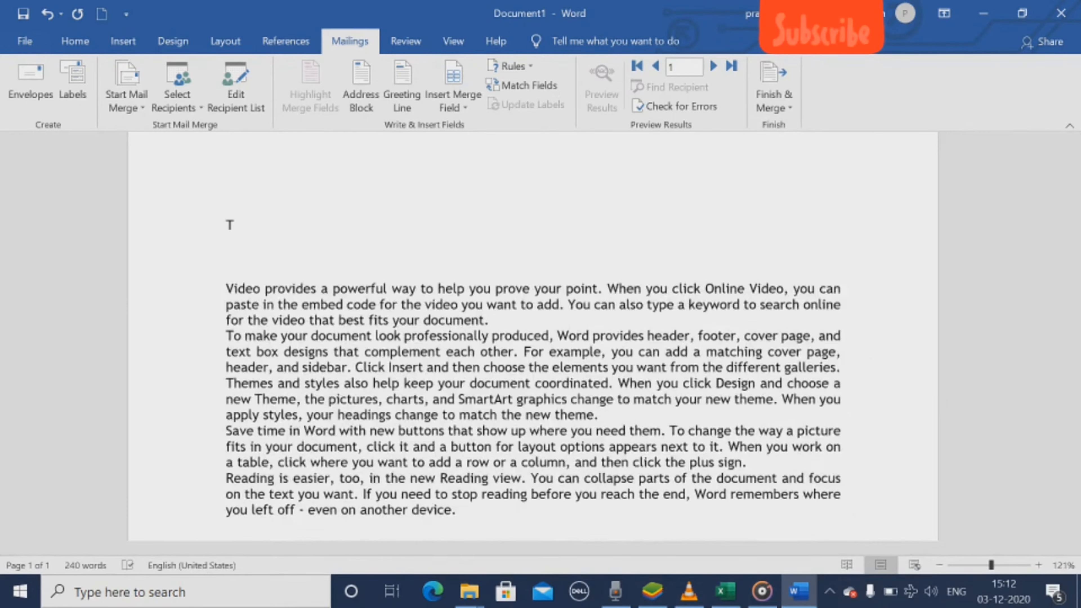
pyautogui.write('o,')
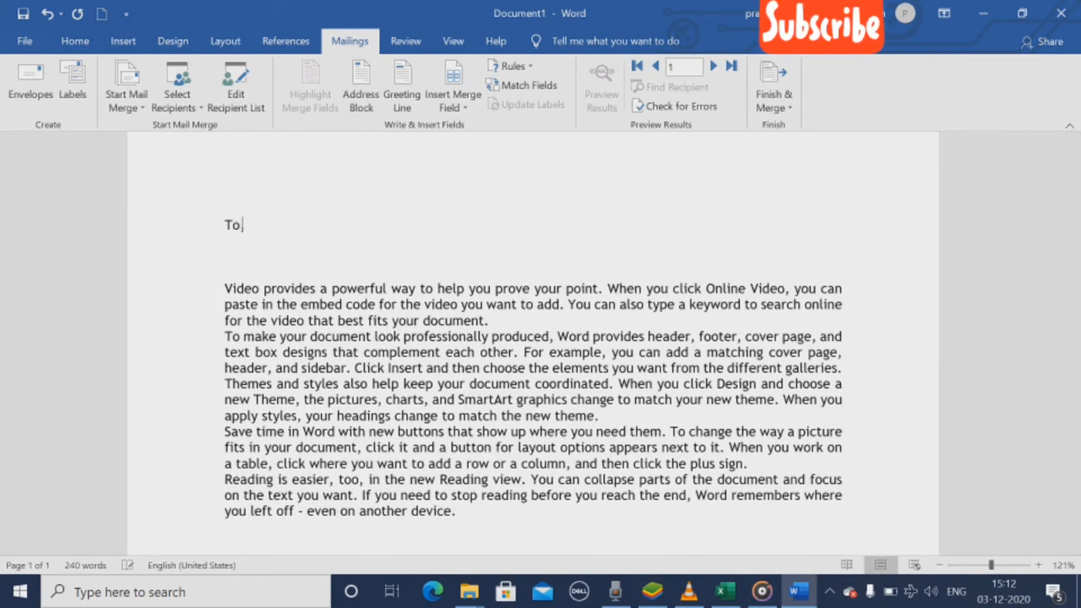
pyautogui.press('Return')
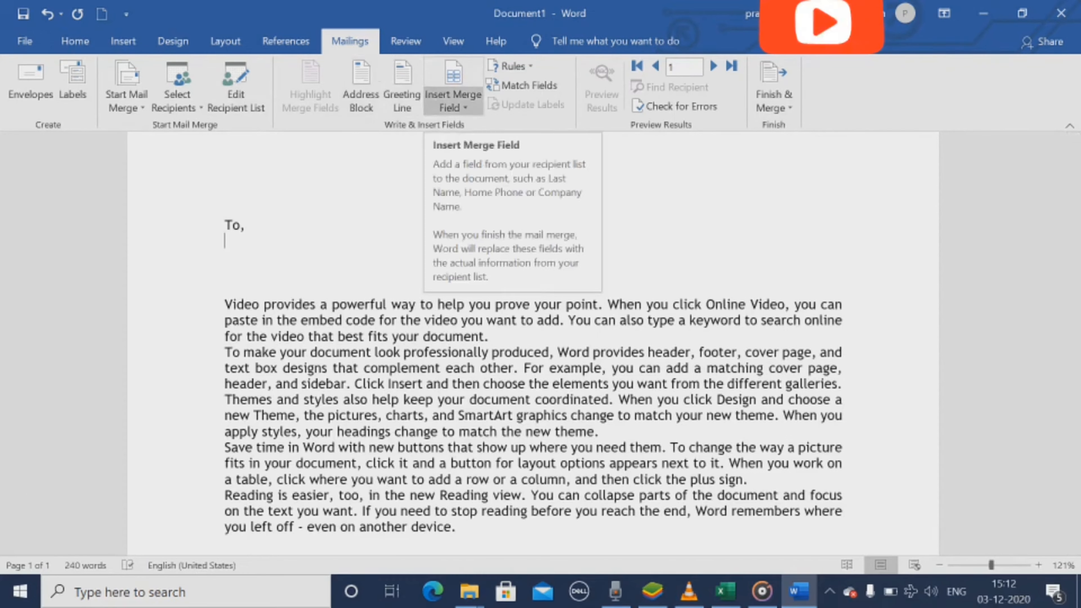
# Step: Insert the Title and First_Name merge fields on the line below "To,", separated by a space
pyautogui.click(453, 103)
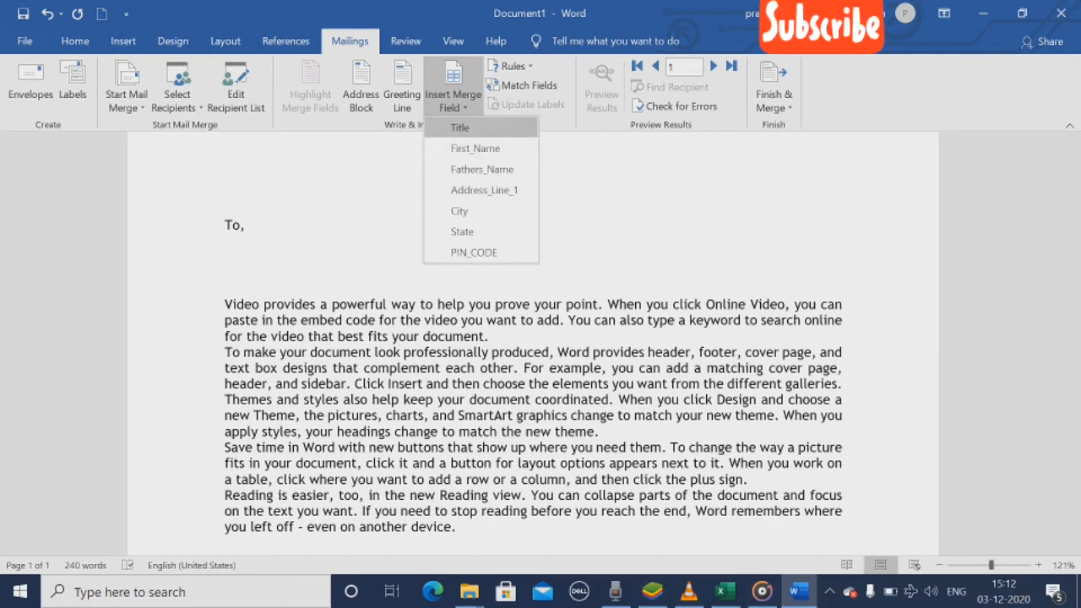
pyautogui.click(459, 127)
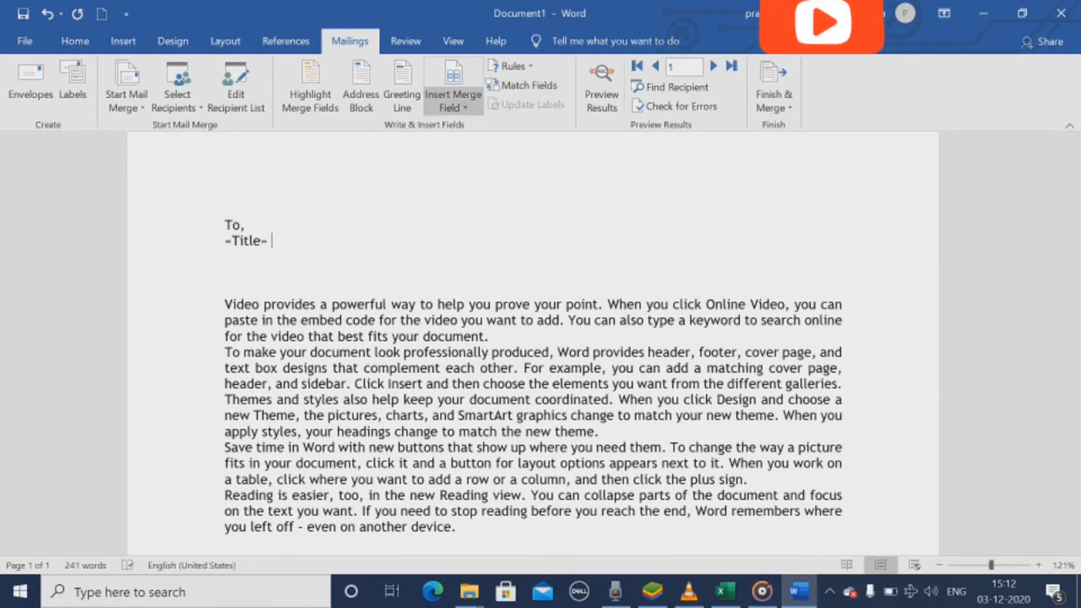
pyautogui.click(453, 102)
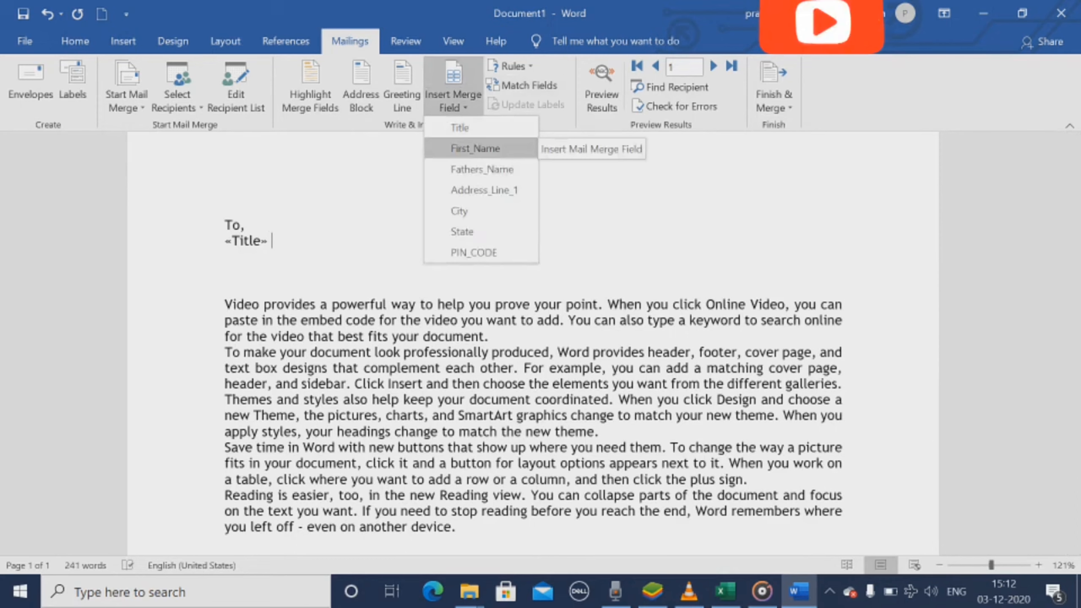
pyautogui.click(475, 148)
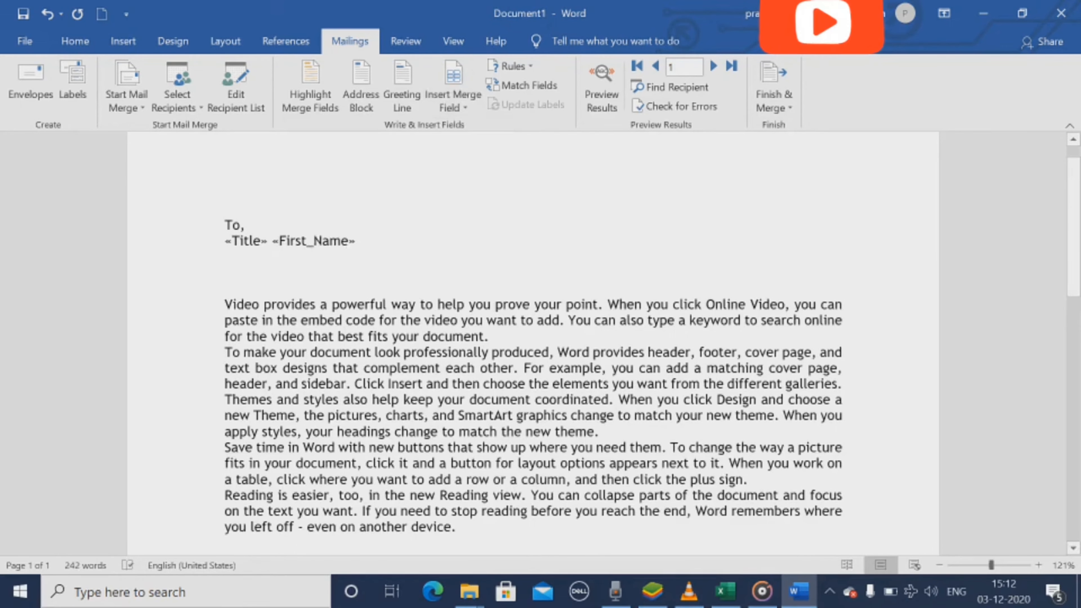
# Step: Insert the Fathers_Name and Address_Line_1 merge fields on separate lines below the name, with a comma after the address field
pyautogui.press('Return')
pyautogui.click(453, 103)
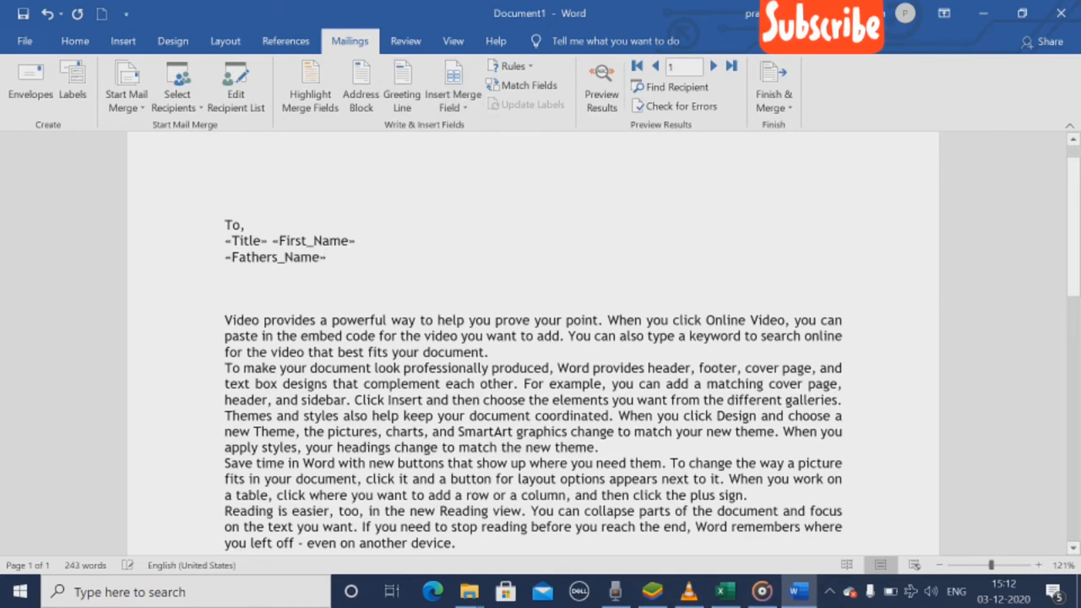
pyautogui.press('Return')
pyautogui.click(453, 107)
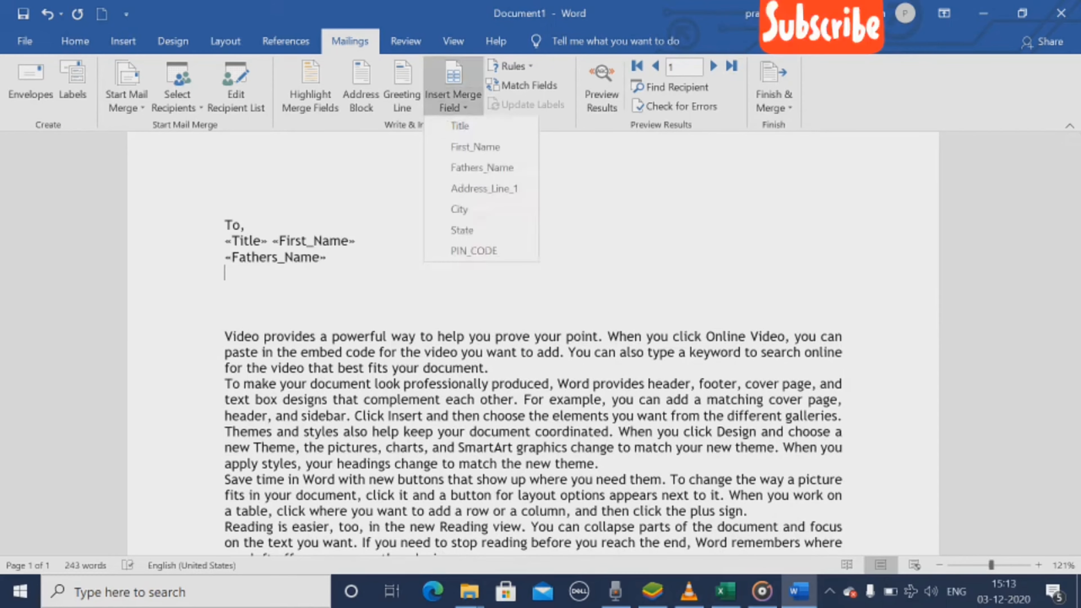
pyautogui.click(484, 189)
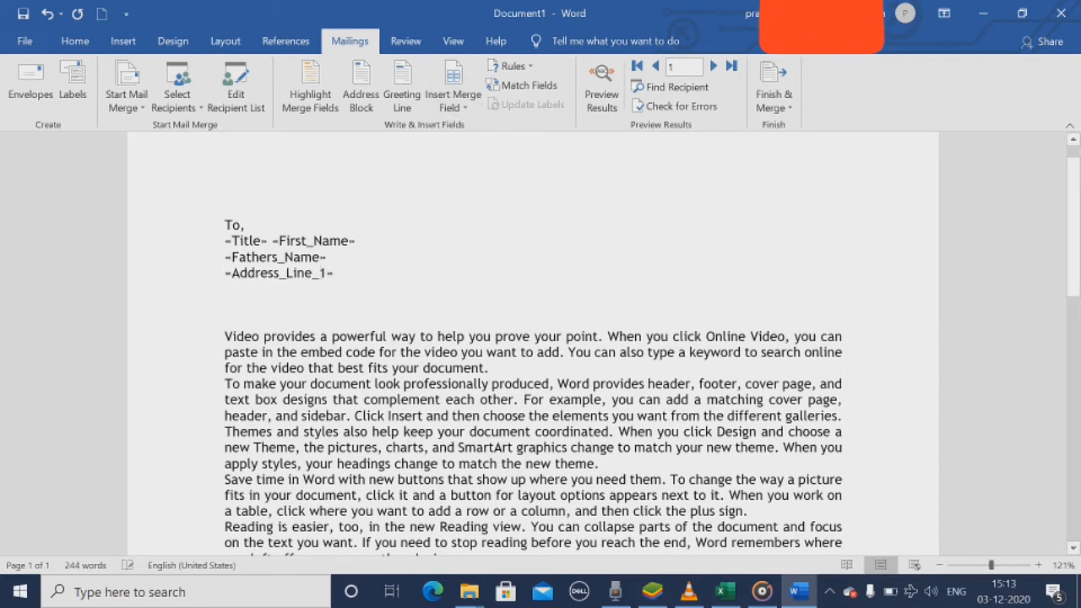
pyautogui.write(',')
# Step: Insert the City merge field on a new line below Address_Line_1
pyautogui.press('Return')
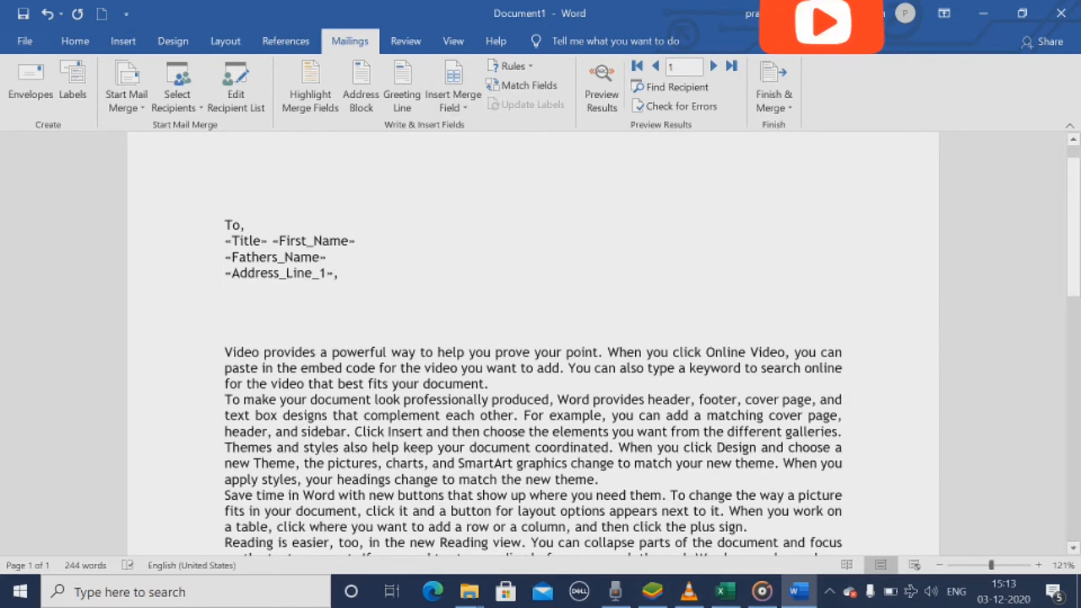
pyautogui.click(454, 100)
pyautogui.click(477, 210)
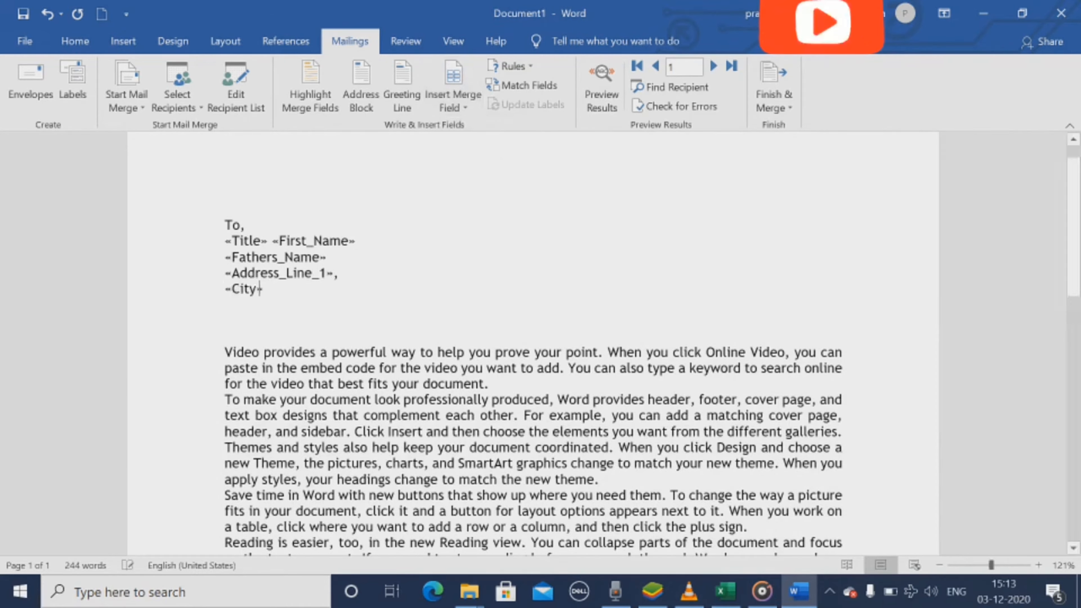